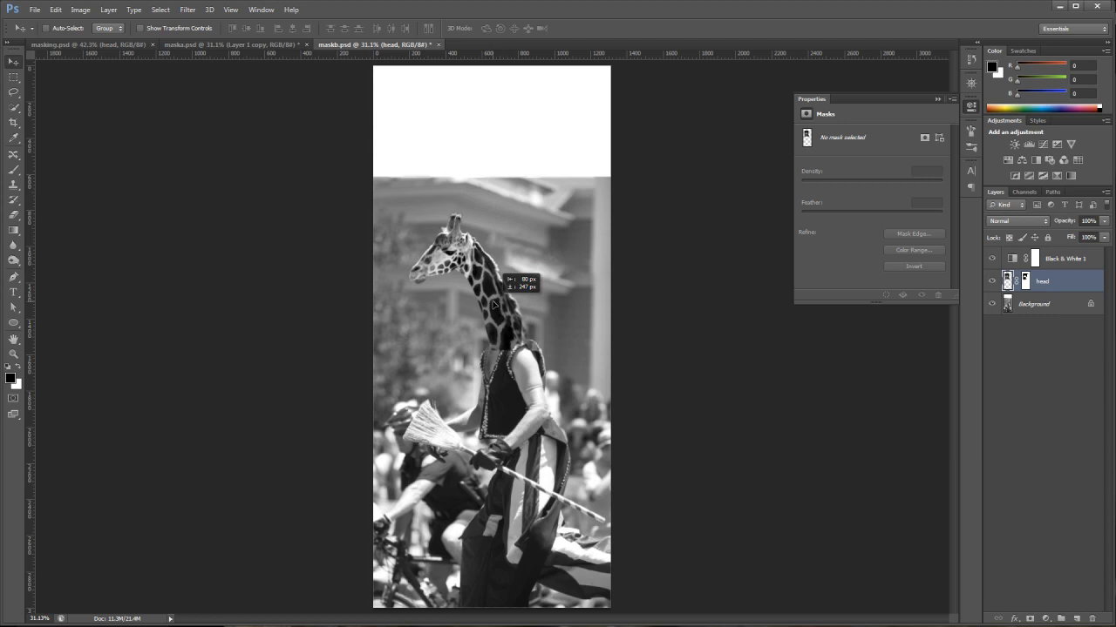
# Step: Set the head layer's opacity to 41% and transform the giraffe head, rotating it 1.46° and scaling it to 74.78% to fit the neck
pyautogui.moveTo(494, 303); pyautogui.dragTo(495, 305)
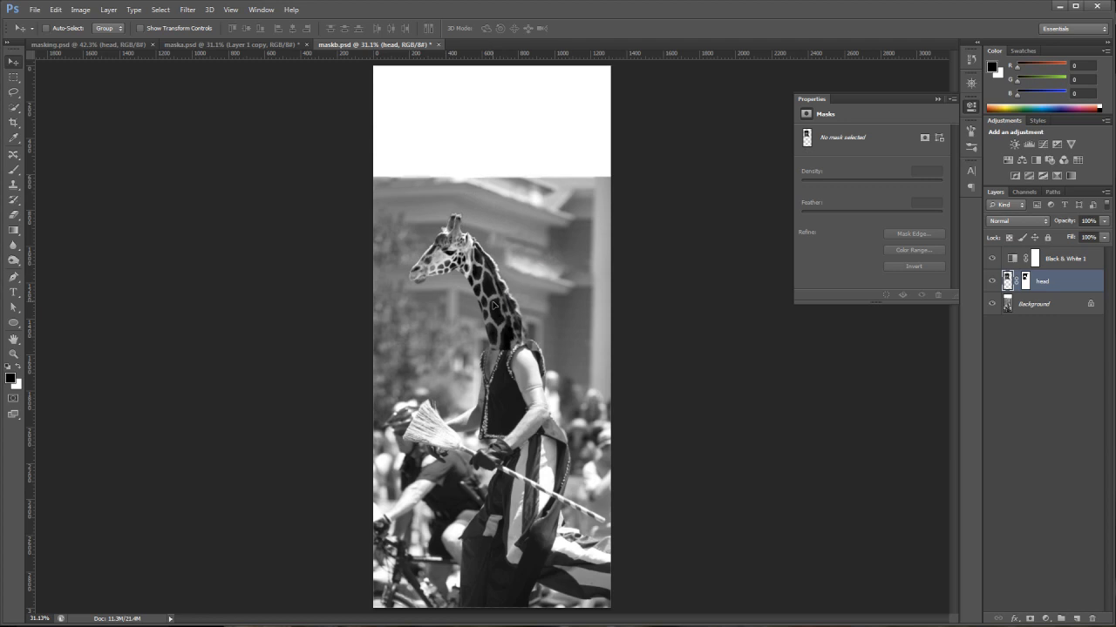
pyautogui.click(1103, 220)
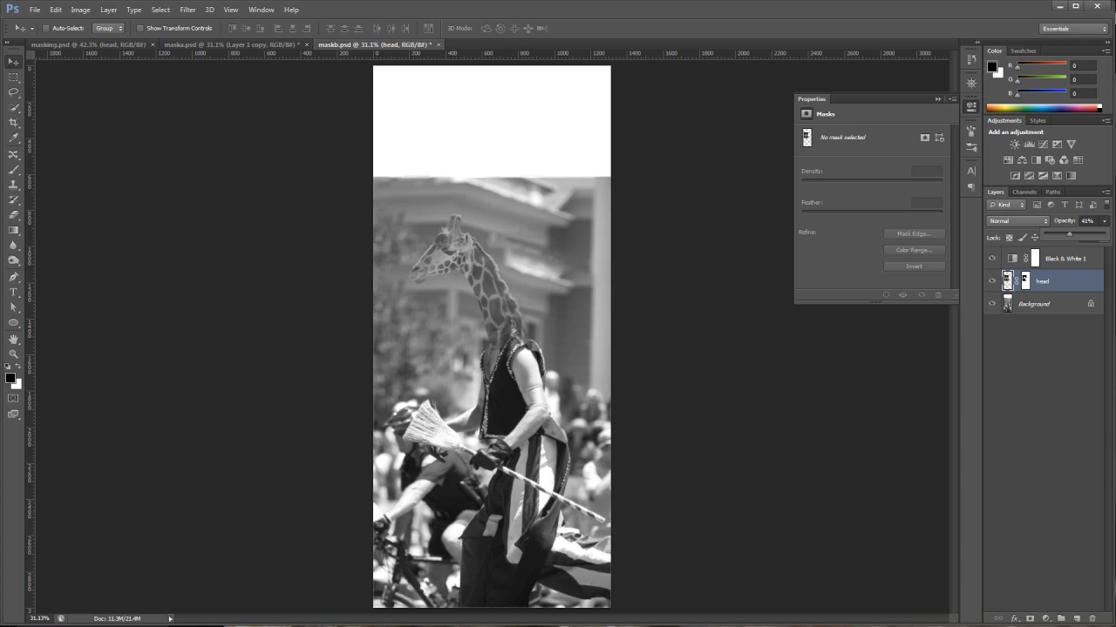
pyautogui.hotkey('ctrl', 't')
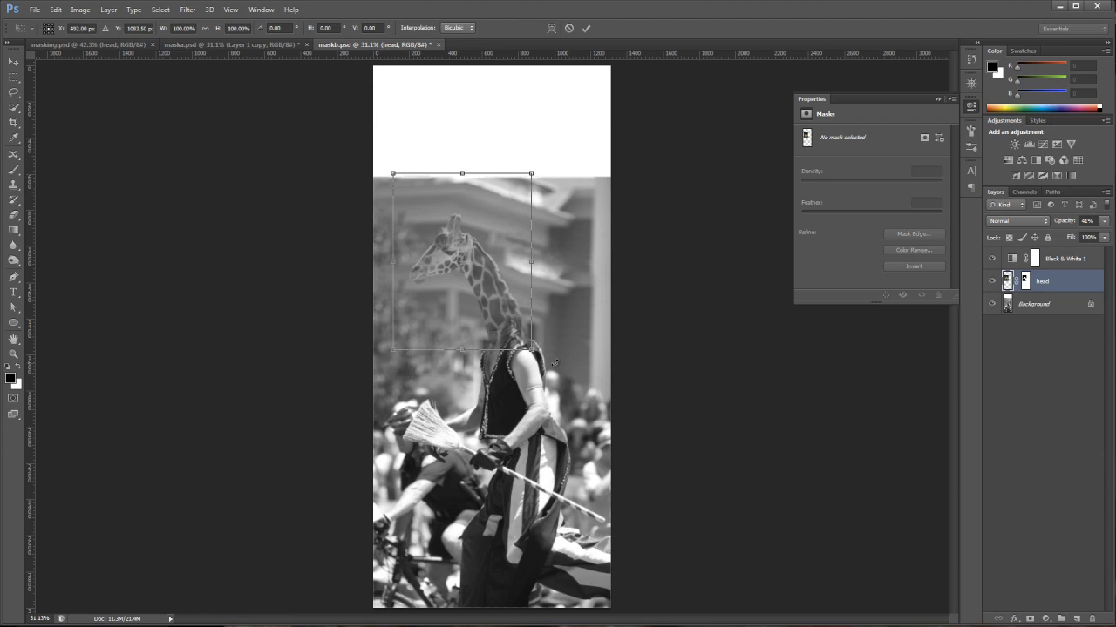
pyautogui.moveTo(554, 363); pyautogui.dragTo(464, 324)
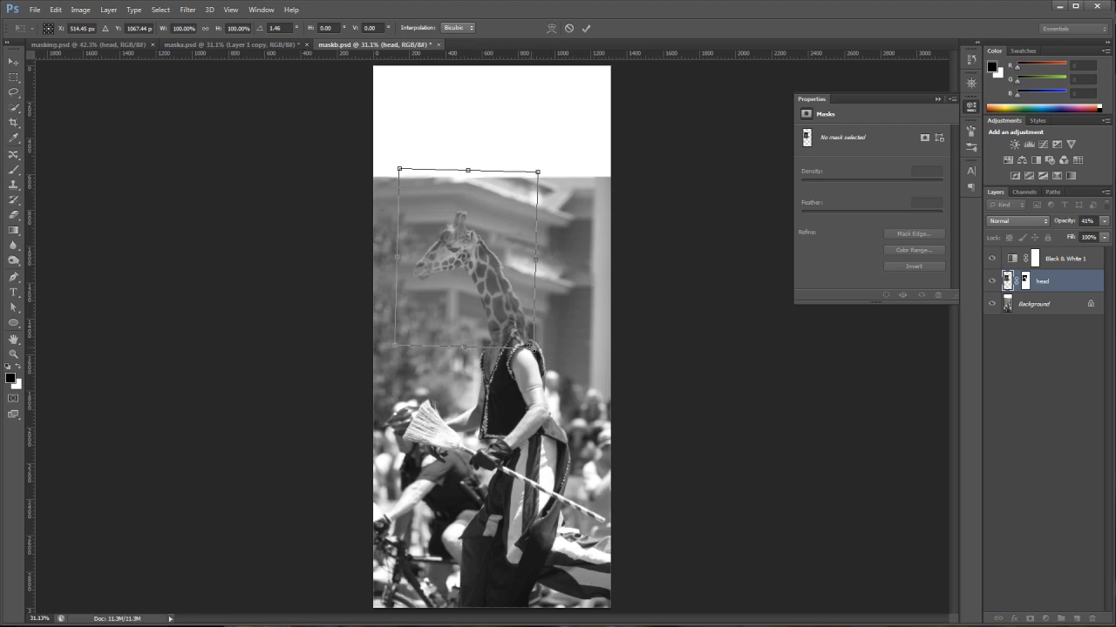
pyautogui.moveTo(535, 348); pyautogui.dragTo(467, 314)
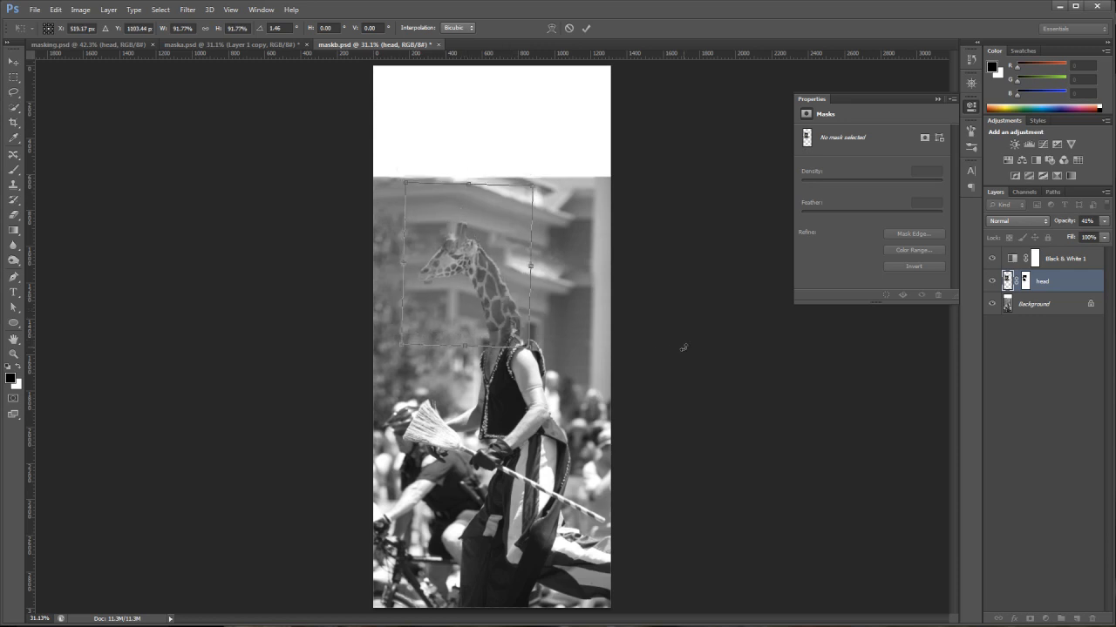
pyautogui.moveTo(528, 346); pyautogui.dragTo(522, 340)
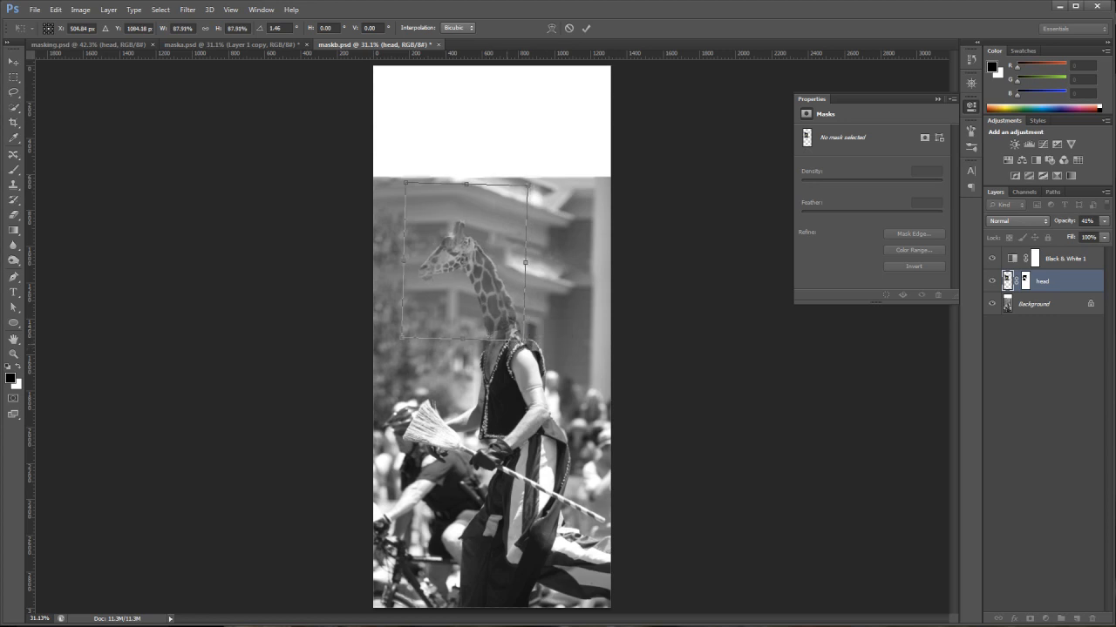
pyautogui.moveTo(504, 340); pyautogui.dragTo(476, 321)
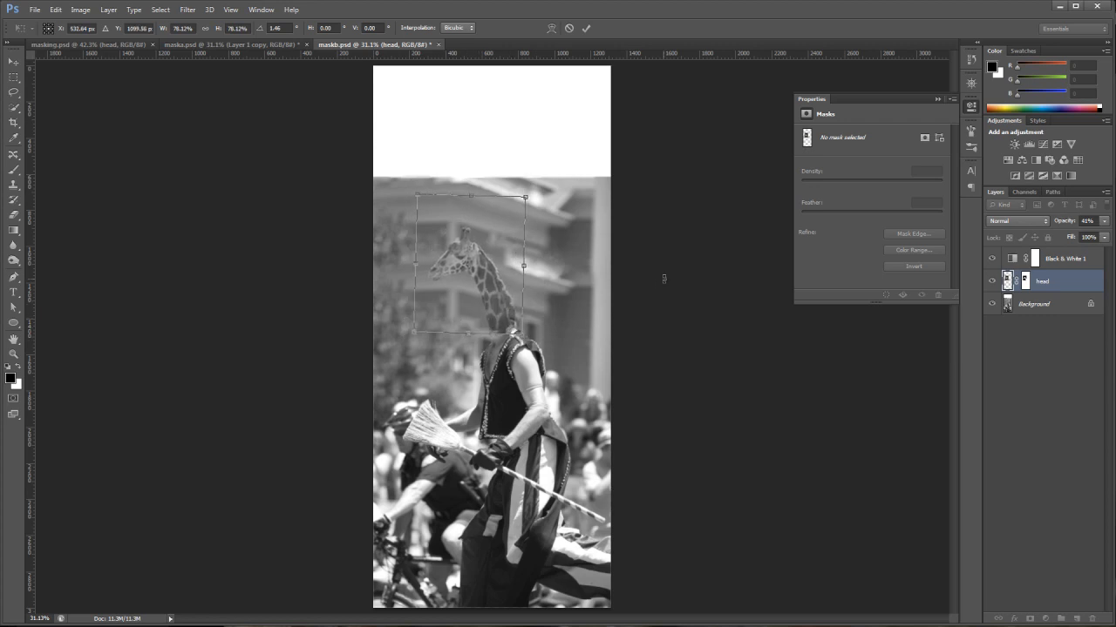
pyautogui.moveTo(521, 333); pyautogui.dragTo(501, 335)
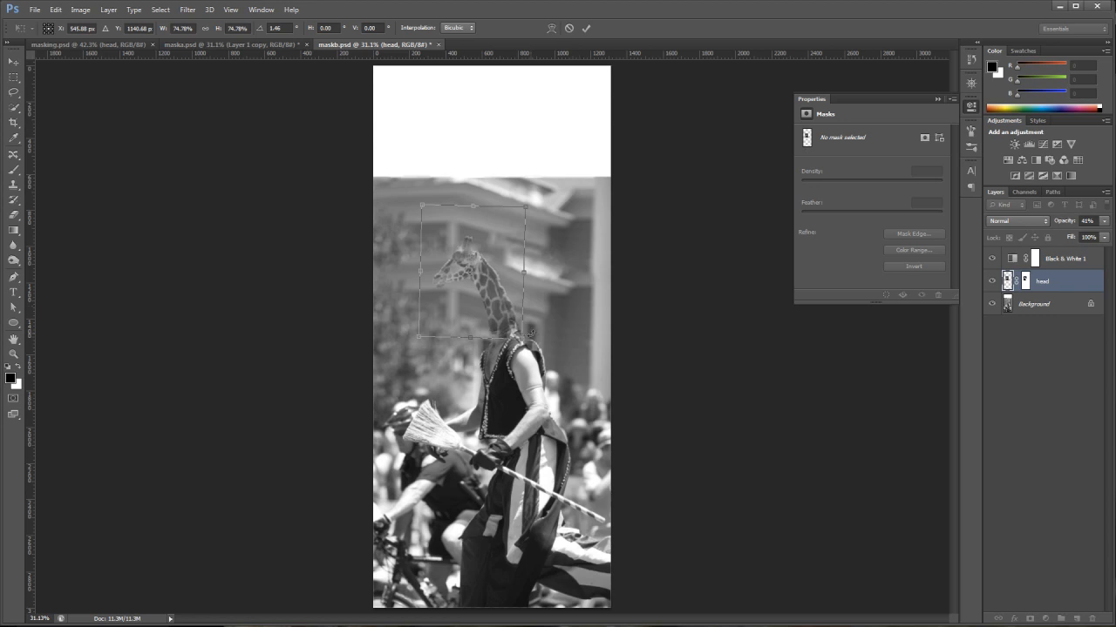
pyautogui.press('Return')
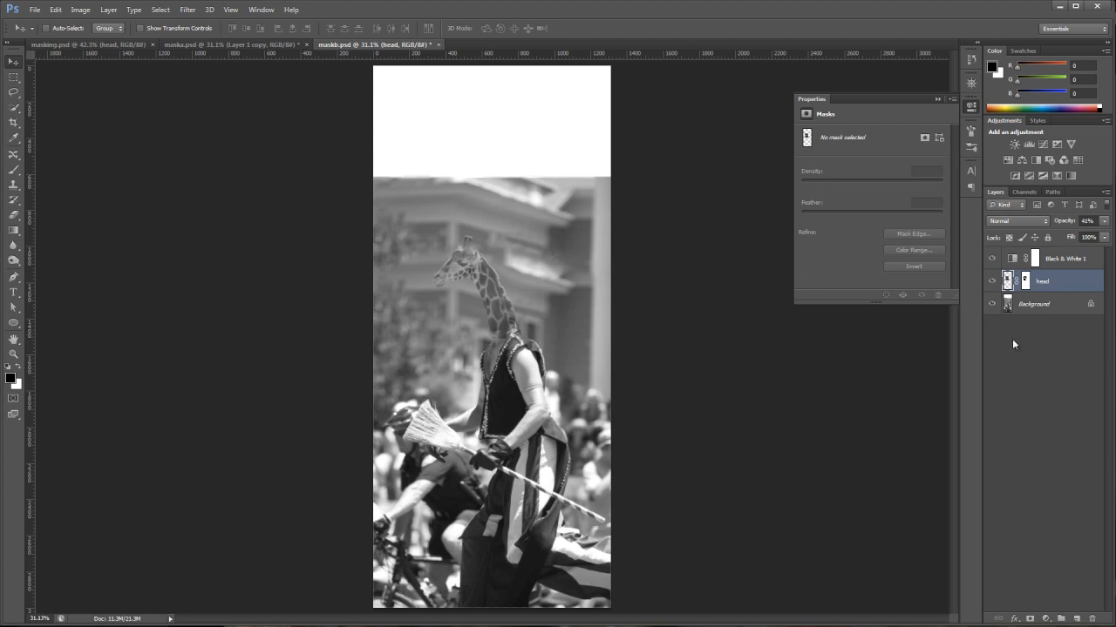
# Step: Move the giraffe head and its mask down about 15 px so the neck overlaps the man's neck wrap
pyautogui.click(1026, 281)
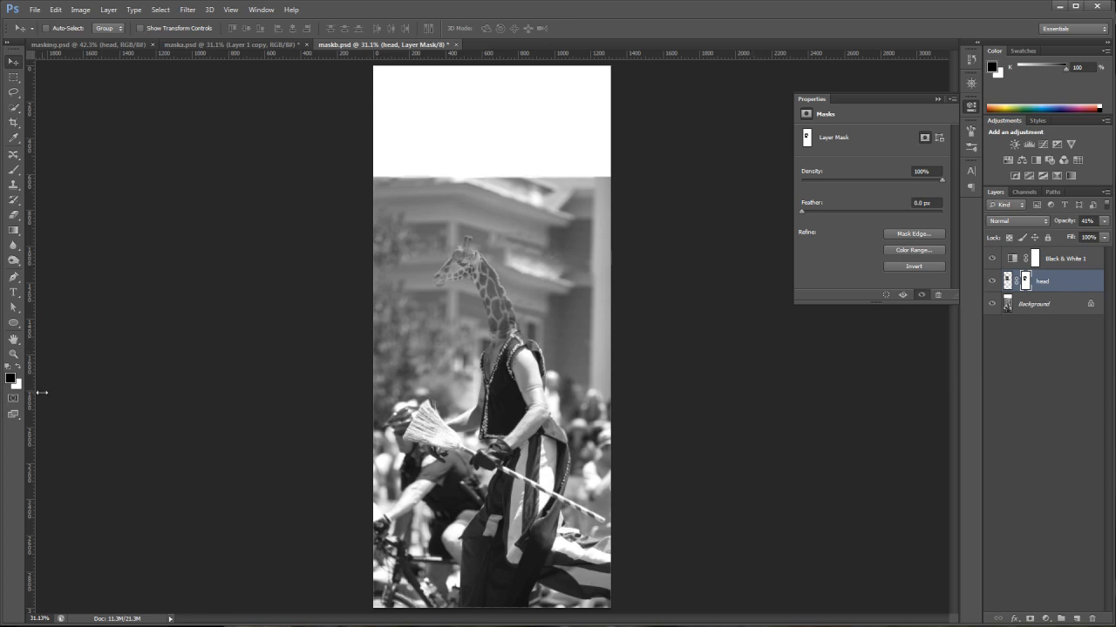
pyautogui.click(12, 354)
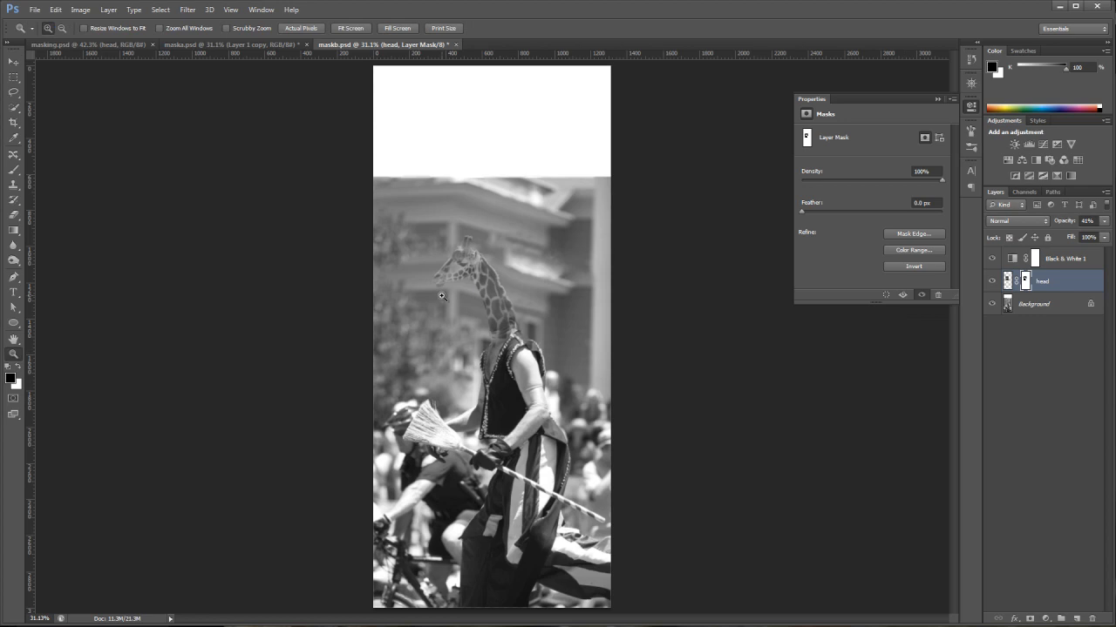
pyautogui.moveTo(442, 295); pyautogui.dragTo(606, 408)
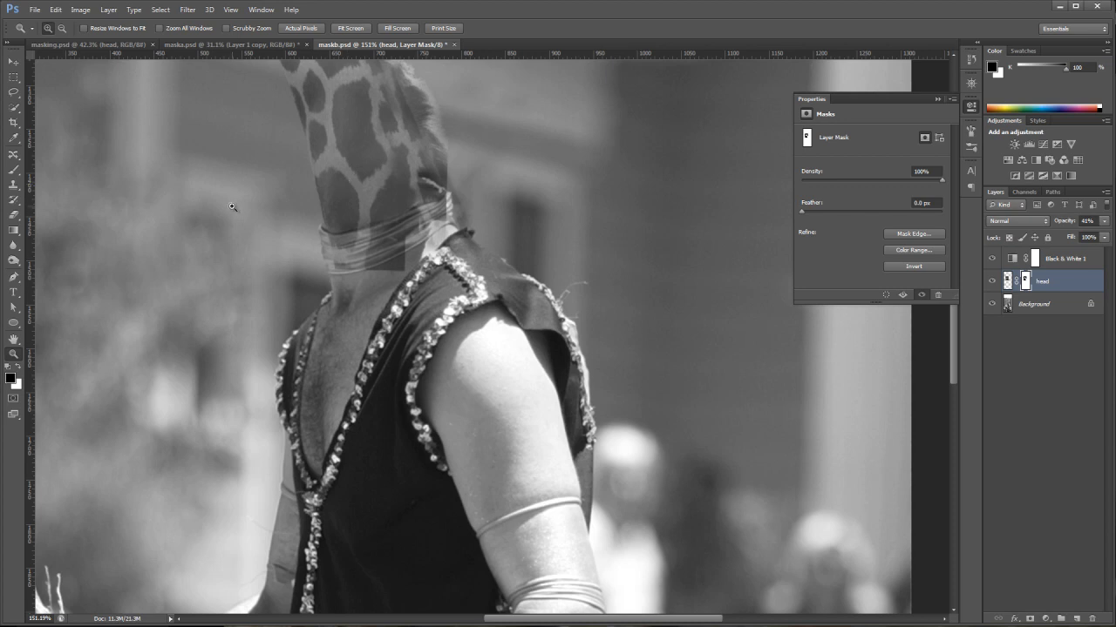
pyautogui.hotkey('ctrl', 't')
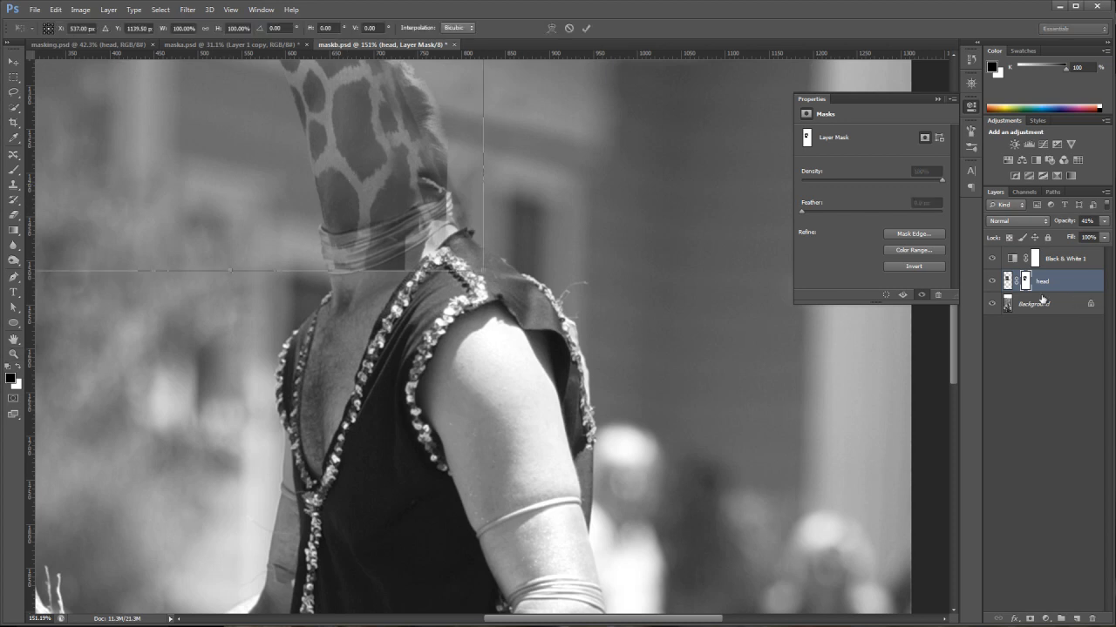
pyautogui.moveTo(377, 206); pyautogui.dragTo(376, 214)
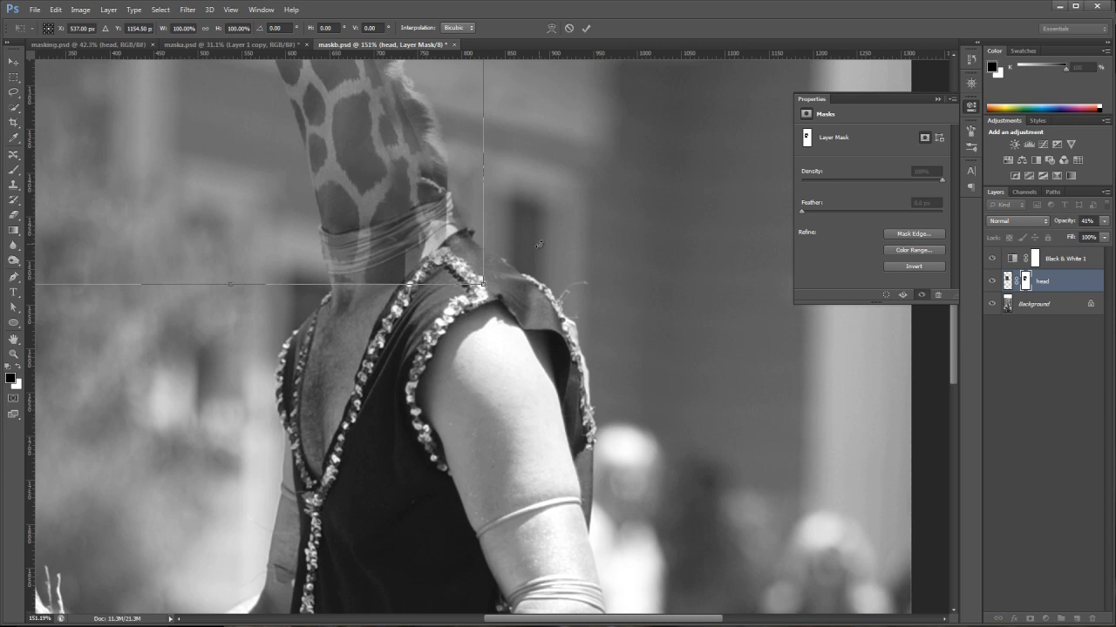
pyautogui.press('Return')
pyautogui.press('z')
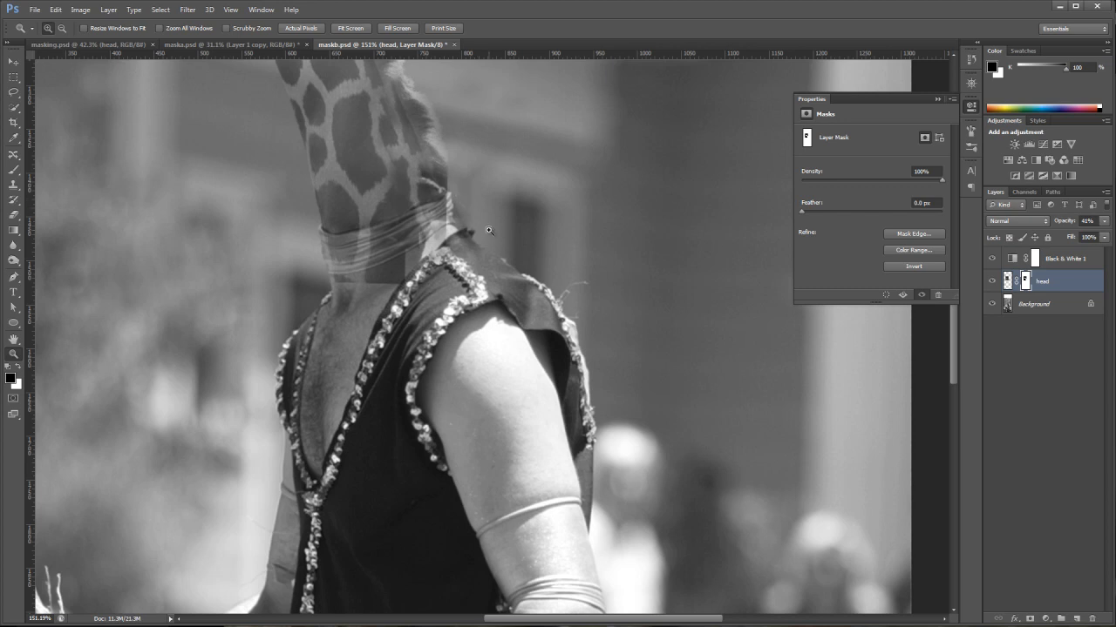
# Step: Compare the neck with the head layer hidden, and paint black on its mask with a 25 px brush to uncover the neck wrap
pyautogui.click(992, 281)
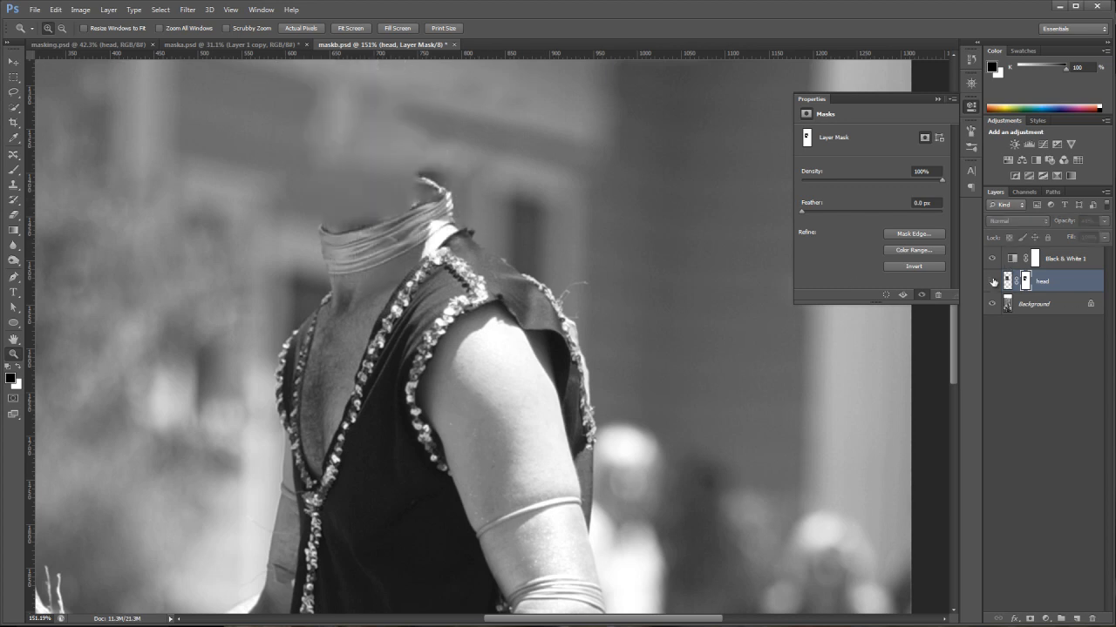
pyautogui.click(992, 280)
pyautogui.click(992, 281)
pyautogui.click(991, 281)
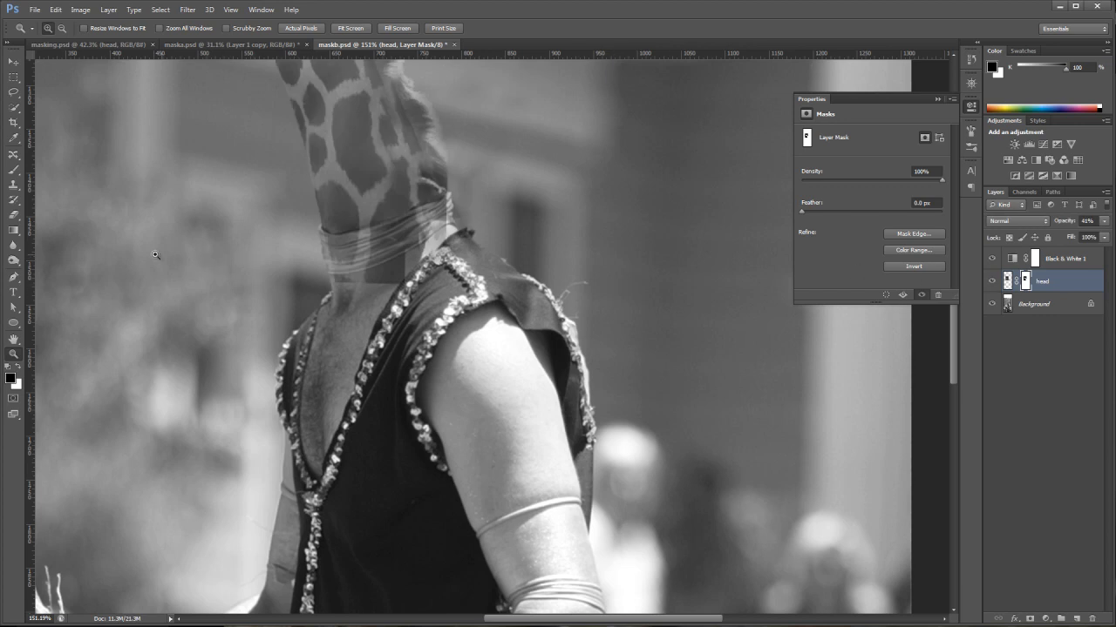
pyautogui.click(16, 173)
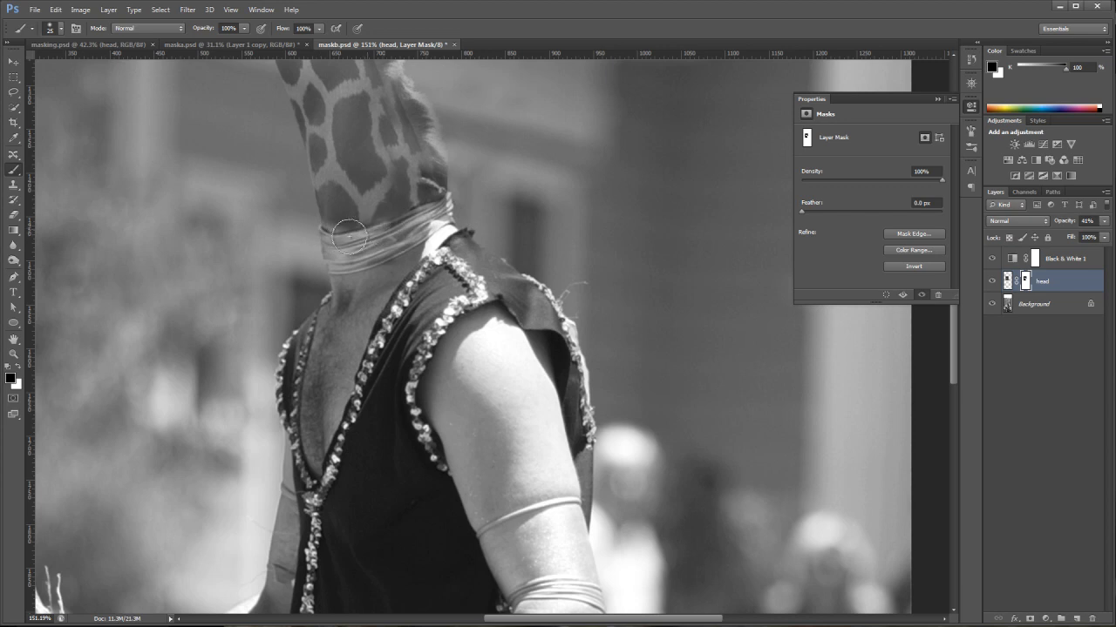
pyautogui.moveTo(322, 237)
pyautogui.mouseDown()
pyautogui.moveTo(414, 217)
pyautogui.moveTo(369, 230)
pyautogui.moveTo(449, 184)
pyautogui.moveTo(438, 195)
pyautogui.moveTo(465, 199)
pyautogui.moveTo(420, 214)
pyautogui.moveTo(442, 213)
pyautogui.moveTo(427, 230)
pyautogui.moveTo(451, 214)
pyautogui.moveTo(440, 233)
pyautogui.moveTo(458, 237)
pyautogui.moveTo(461, 215)
pyautogui.moveTo(487, 220)
pyautogui.moveTo(457, 228)
pyautogui.mouseUp()
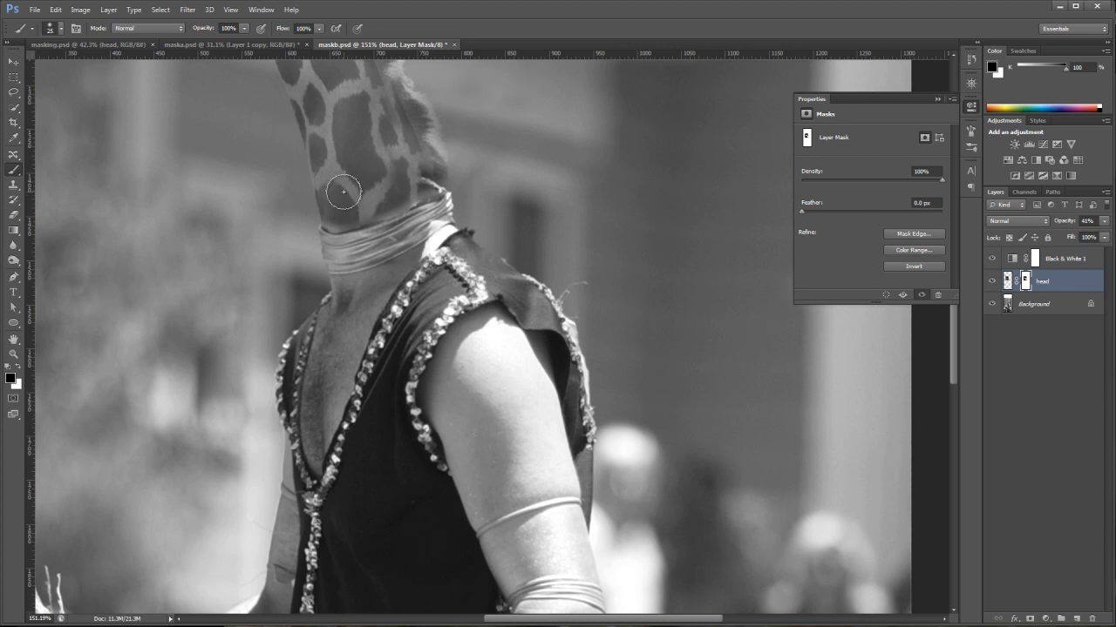
# Step: Paint white on the head layer's mask with a 10 px brush to restore the giraffe's neck along the wrap's upper edge
pyautogui.press('x')
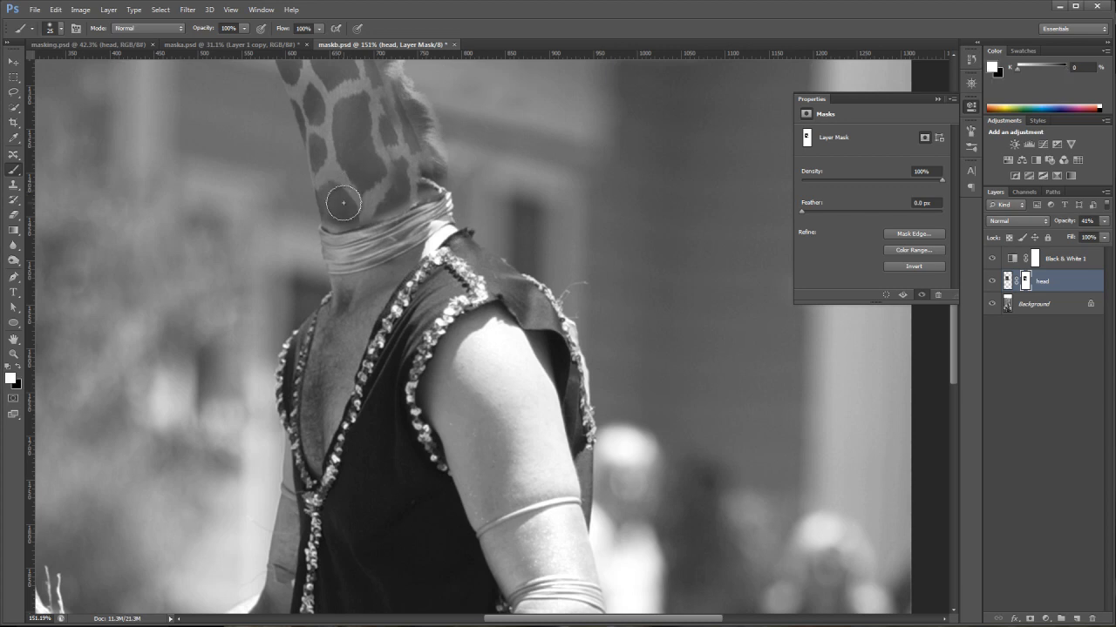
pyautogui.press('[')
pyautogui.press('[')
pyautogui.press('[')
pyautogui.moveTo(332, 226)
pyautogui.mouseDown()
pyautogui.moveTo(438, 178)
pyautogui.moveTo(434, 190)
pyautogui.moveTo(428, 168)
pyautogui.moveTo(435, 185)
pyautogui.moveTo(414, 182)
pyautogui.moveTo(425, 160)
pyautogui.moveTo(440, 185)
pyautogui.moveTo(413, 191)
pyautogui.moveTo(418, 168)
pyautogui.moveTo(460, 210)
pyautogui.moveTo(412, 161)
pyautogui.mouseUp()
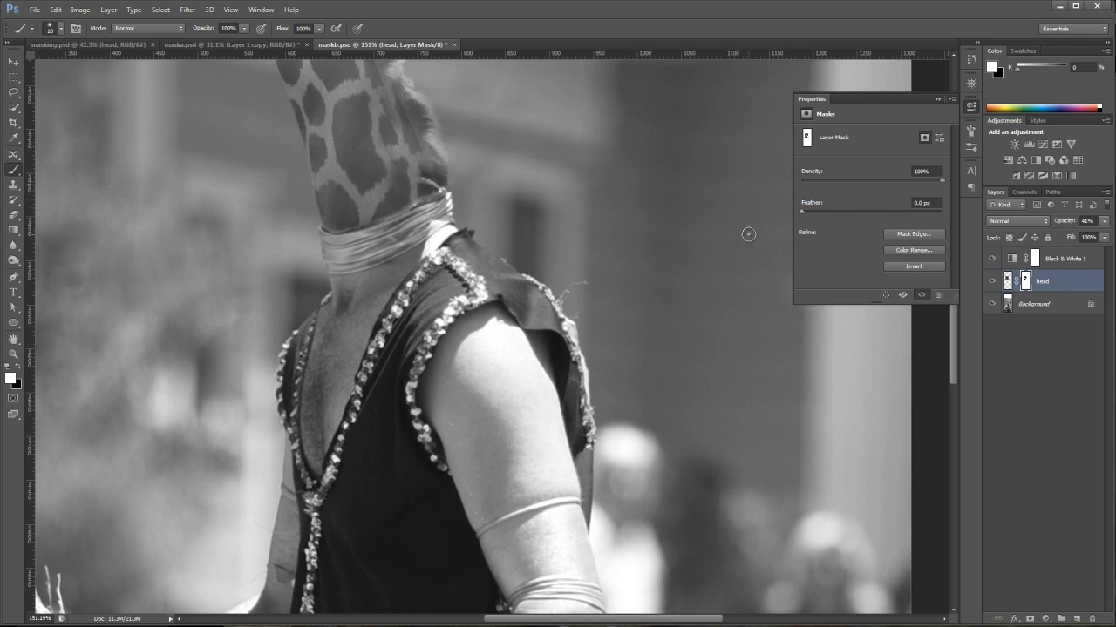
# Step: Set the head layer's opacity to 100% and refine its mask in white along the upper edge of the neck wrap
pyautogui.click(1104, 221)
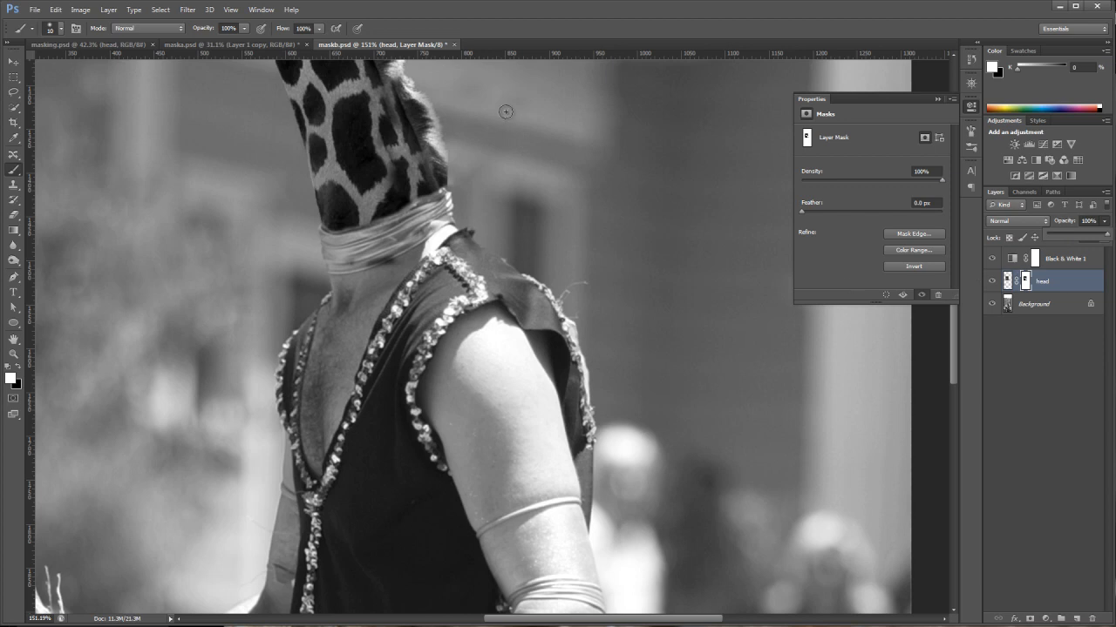
pyautogui.moveTo(390, 259)
pyautogui.mouseDown()
pyautogui.moveTo(371, 260)
pyautogui.moveTo(408, 260)
pyautogui.mouseUp()
pyautogui.hotkey('ctrl', 'z')
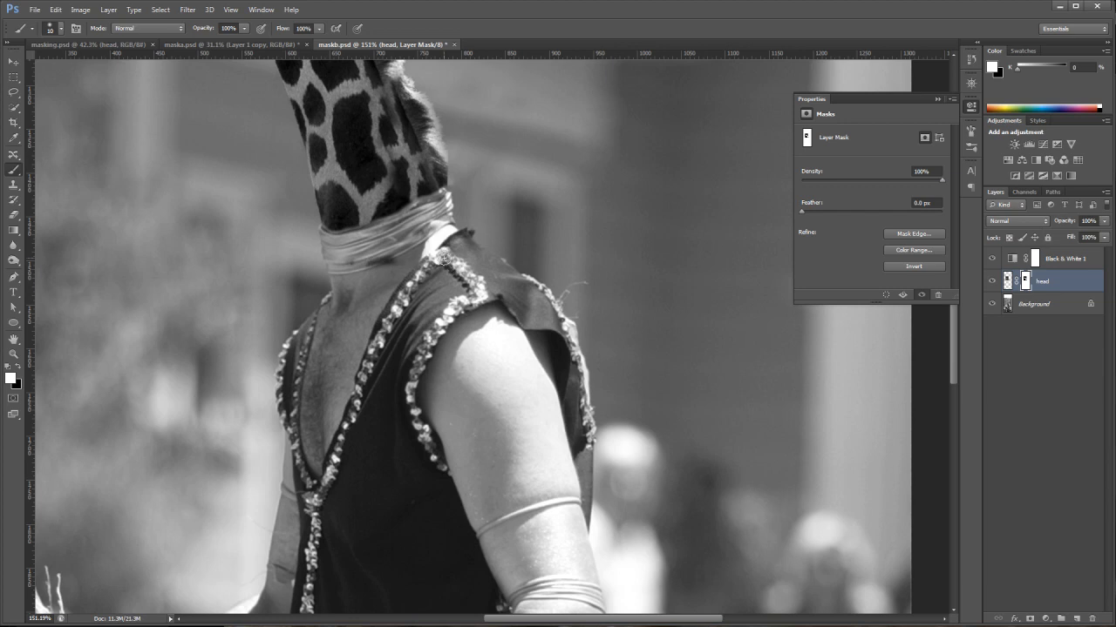
pyautogui.press('x')
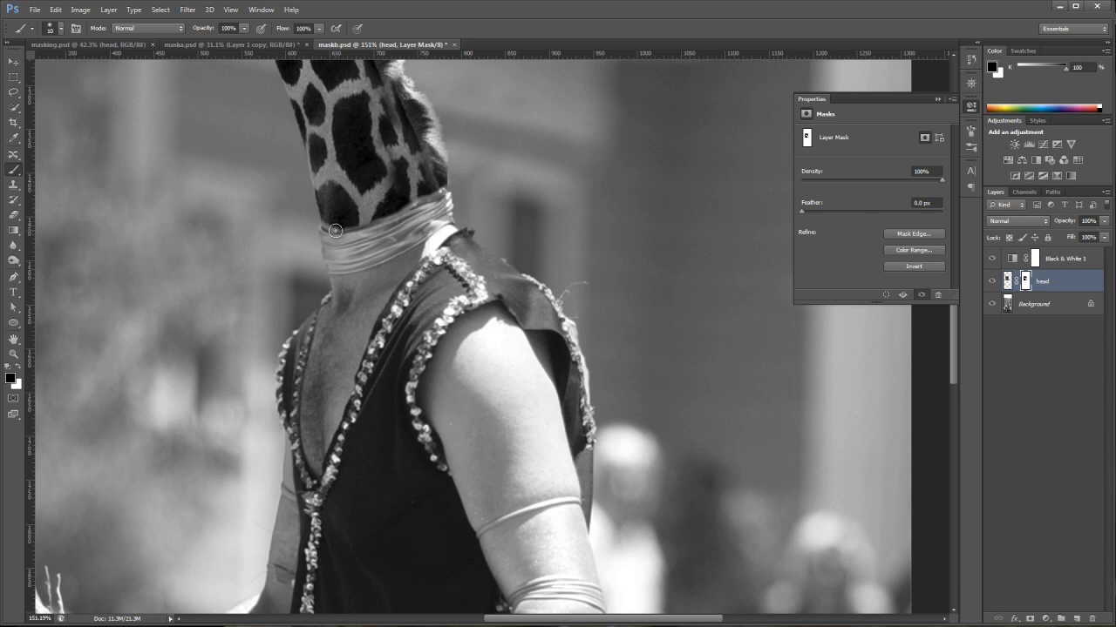
pyautogui.press('x')
pyautogui.moveTo(323, 226)
pyautogui.mouseDown()
pyautogui.moveTo(357, 225)
pyautogui.moveTo(333, 231)
pyautogui.moveTo(439, 190)
pyautogui.mouseUp()
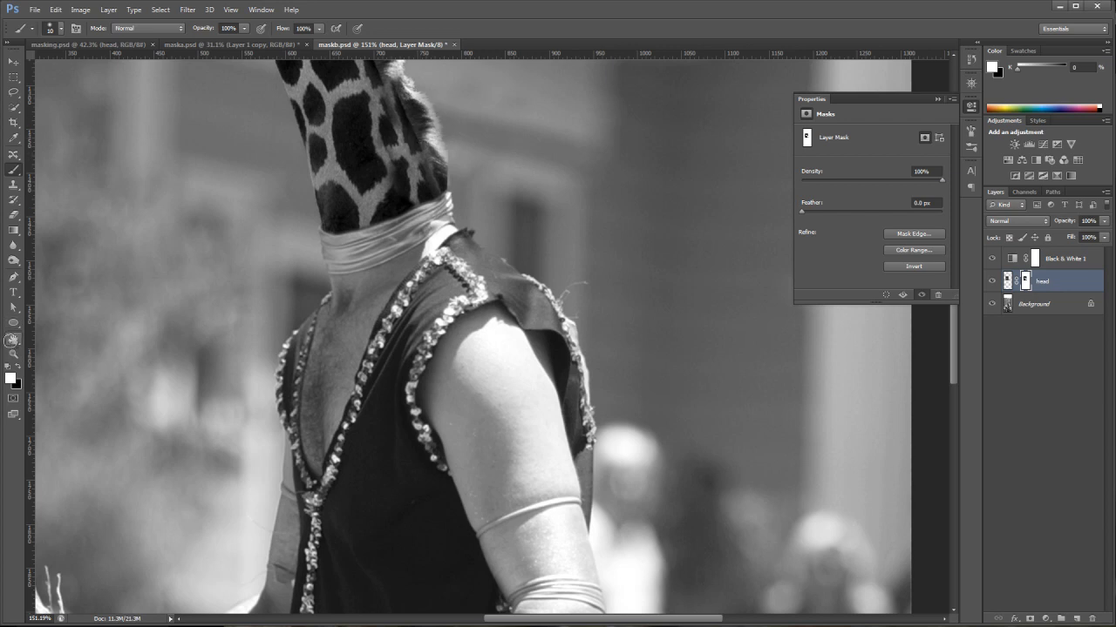
# Step: Clone mane fur on the head layer with a 20 px Clone Stamp down the back of the neck to the wrap
pyautogui.click(13, 187)
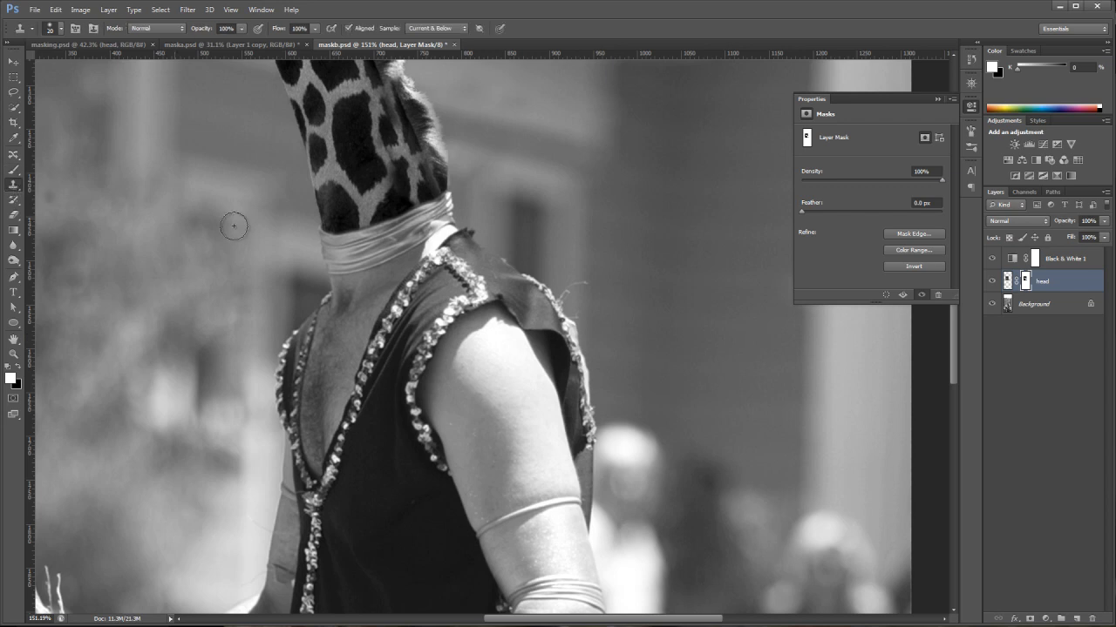
pyautogui.click(1008, 281)
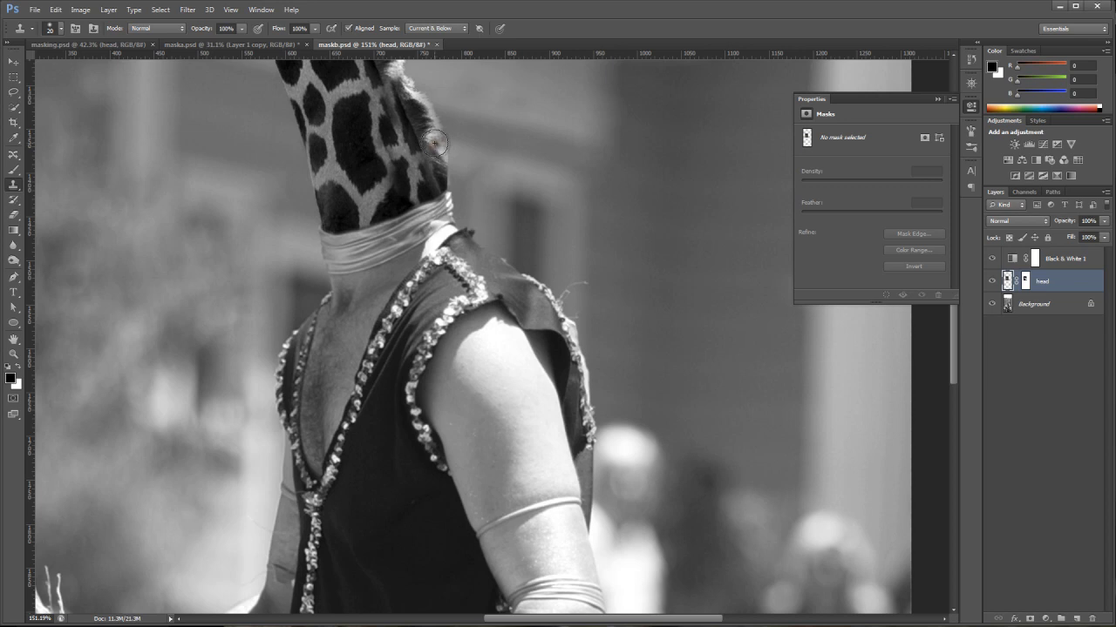
pyautogui.keyDown('alt'); pyautogui.click(430, 132); pyautogui.keyUp('alt')
pyautogui.moveTo(442, 159); pyautogui.dragTo(454, 178)
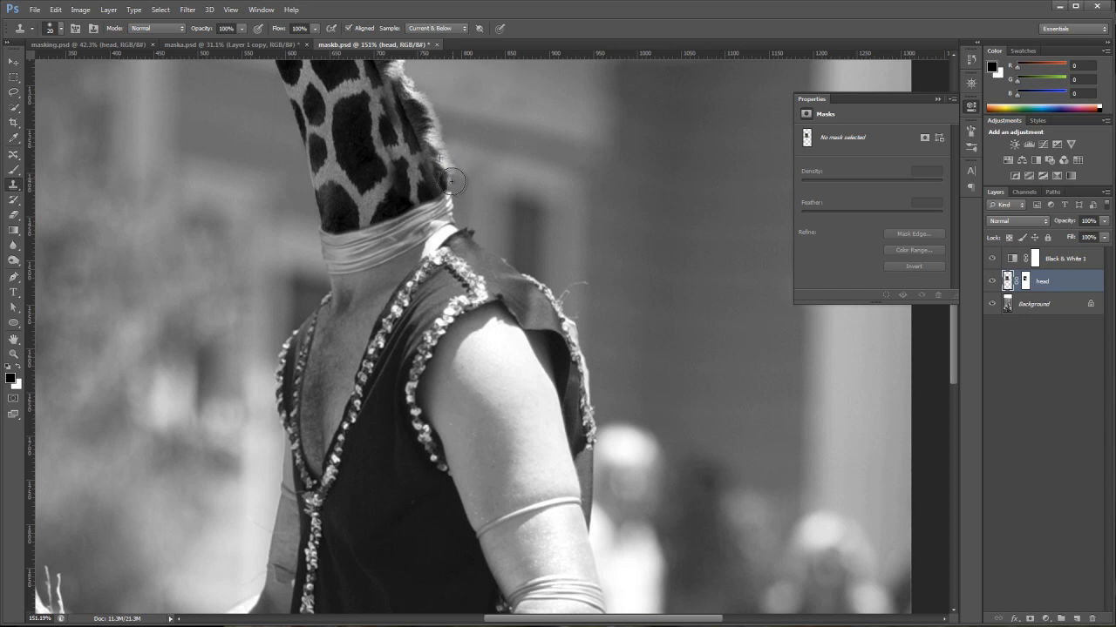
pyautogui.moveTo(446, 179); pyautogui.dragTo(450, 189)
pyautogui.click(301, 162)
pyautogui.moveTo(457, 185); pyautogui.dragTo(448, 189)
# Step: Crop off the blank white area and the upper strip of the photo, leaving some background above the giraffe's head
pyautogui.click(14, 339)
pyautogui.doubleClick(14, 340)
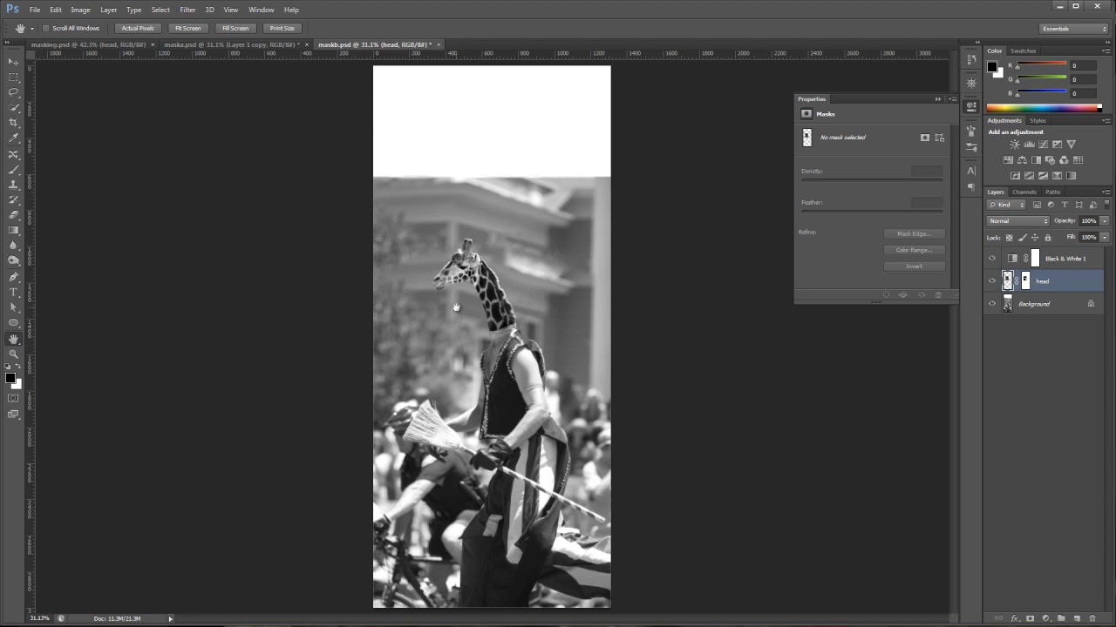
pyautogui.click(14, 123)
pyautogui.moveTo(493, 65); pyautogui.dragTo(491, 142)
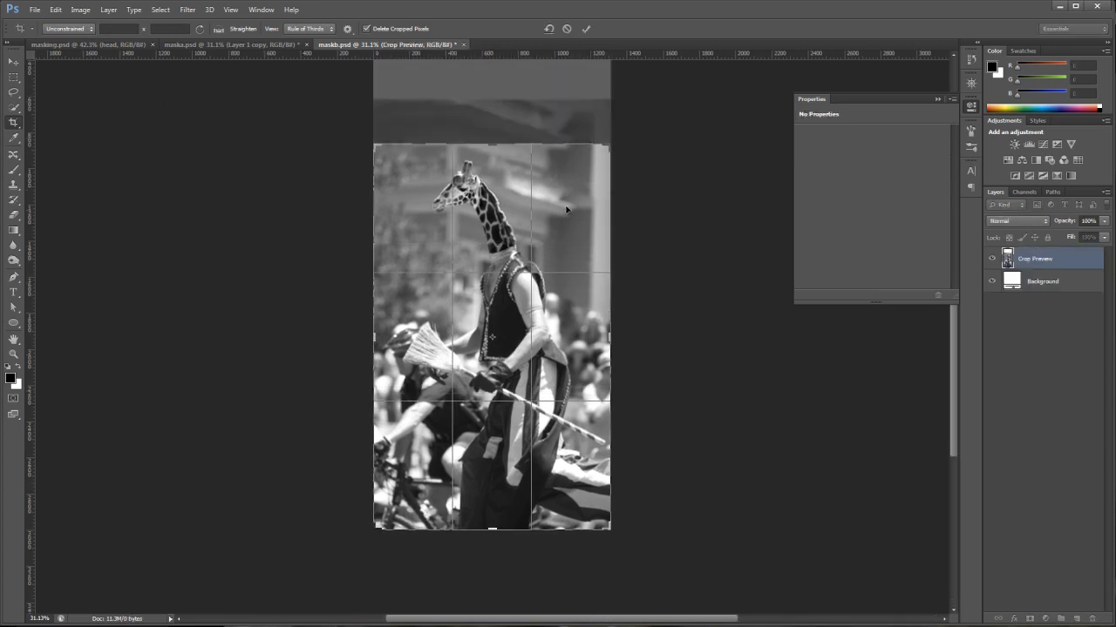
pyautogui.press('Return')
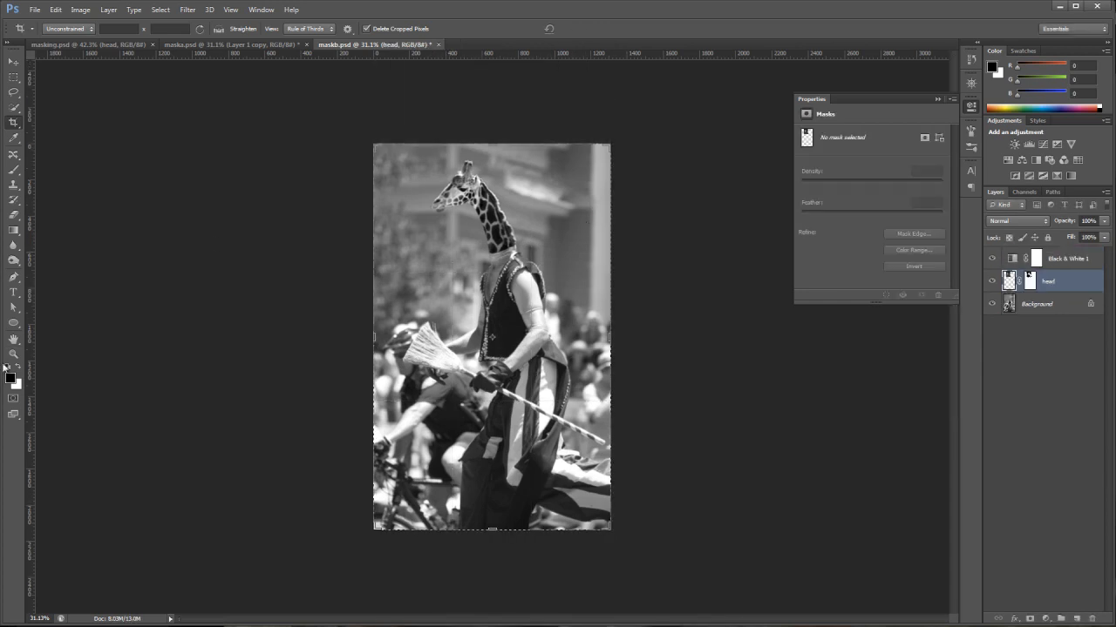
# Step: Add a Levels adjustment layer directly above the Background layer and set its black input level to 27
pyautogui.doubleClick(13, 339)
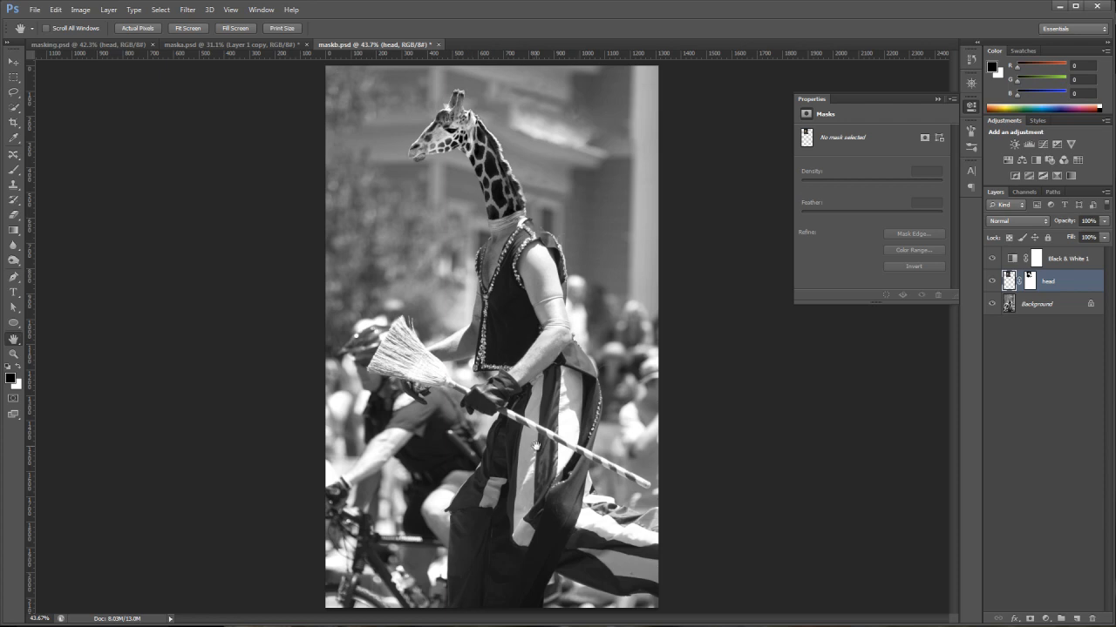
pyautogui.click(1051, 307)
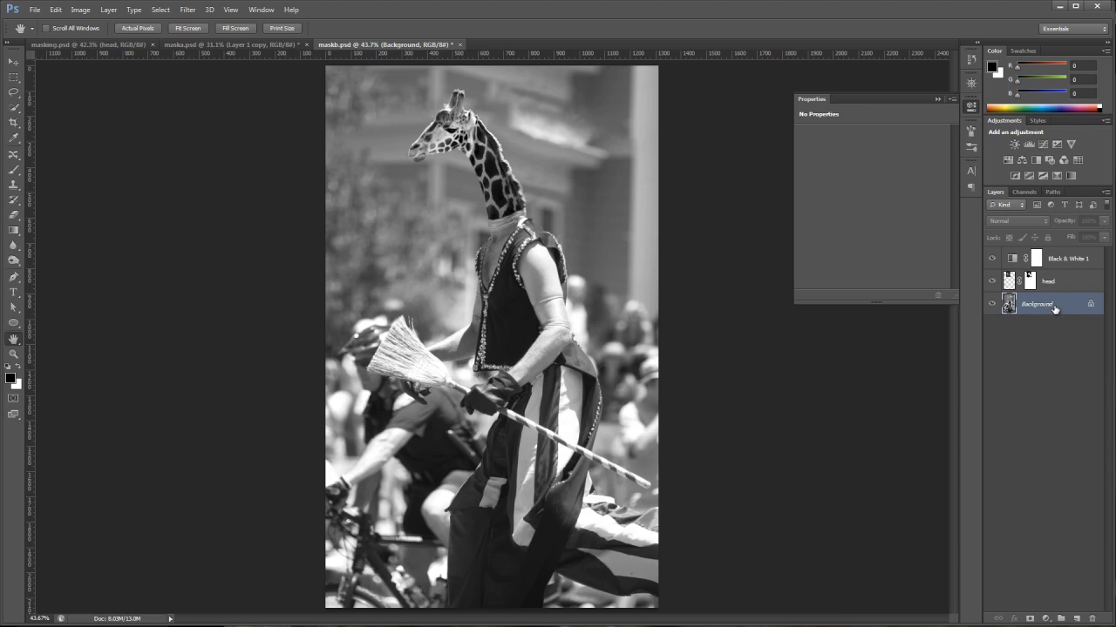
pyautogui.click(1028, 145)
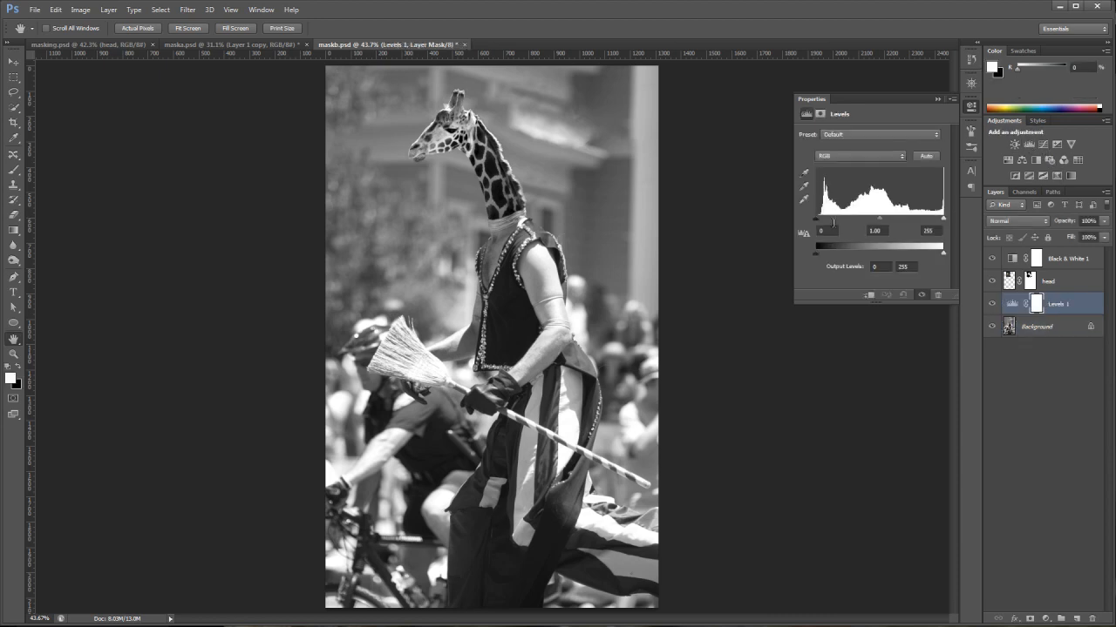
pyautogui.moveTo(818, 218); pyautogui.dragTo(825, 223)
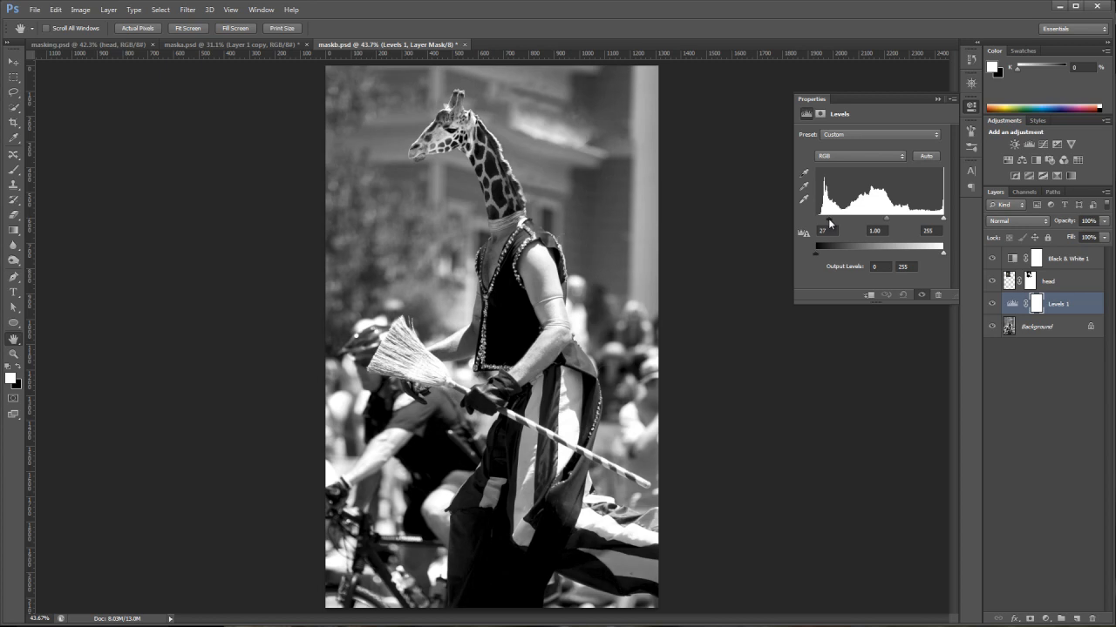
# Step: Raise the black input level of the Levels 1 adjustment layer to 31
pyautogui.moveTo(828, 223); pyautogui.dragTo(831, 225)
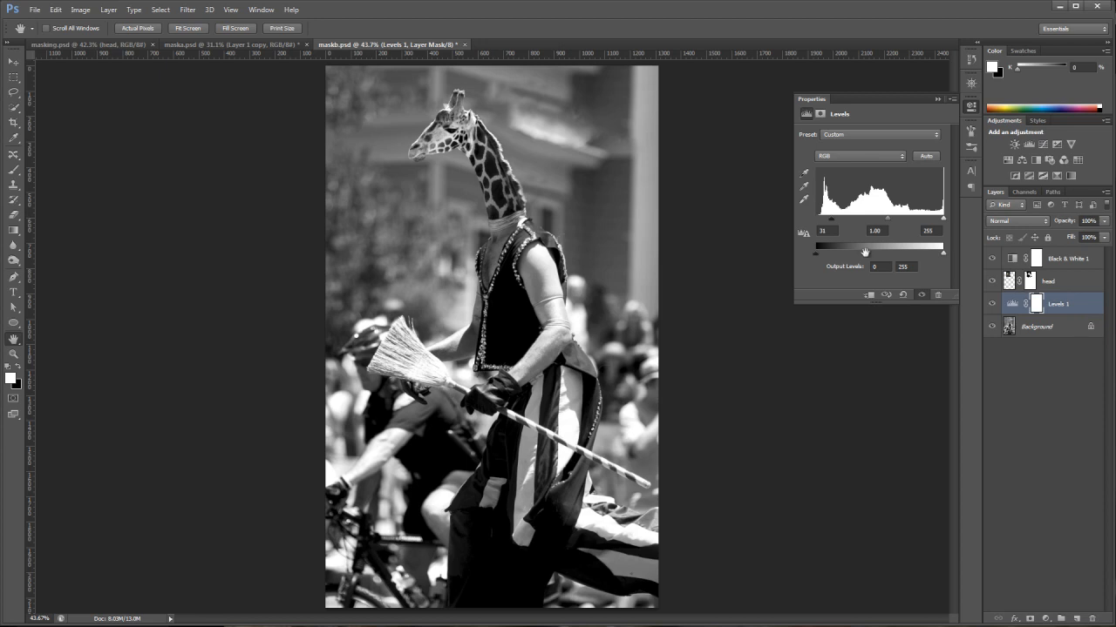
# Step: Duplicate the head layer and name the copy "chest"
pyautogui.click(13, 354)
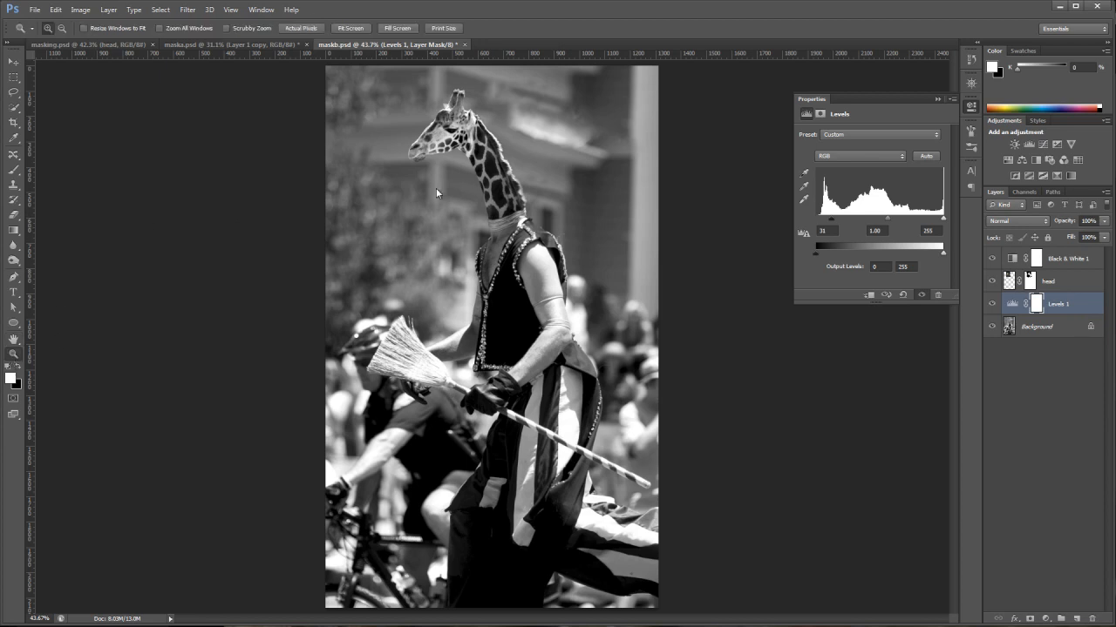
pyautogui.click(580, 306)
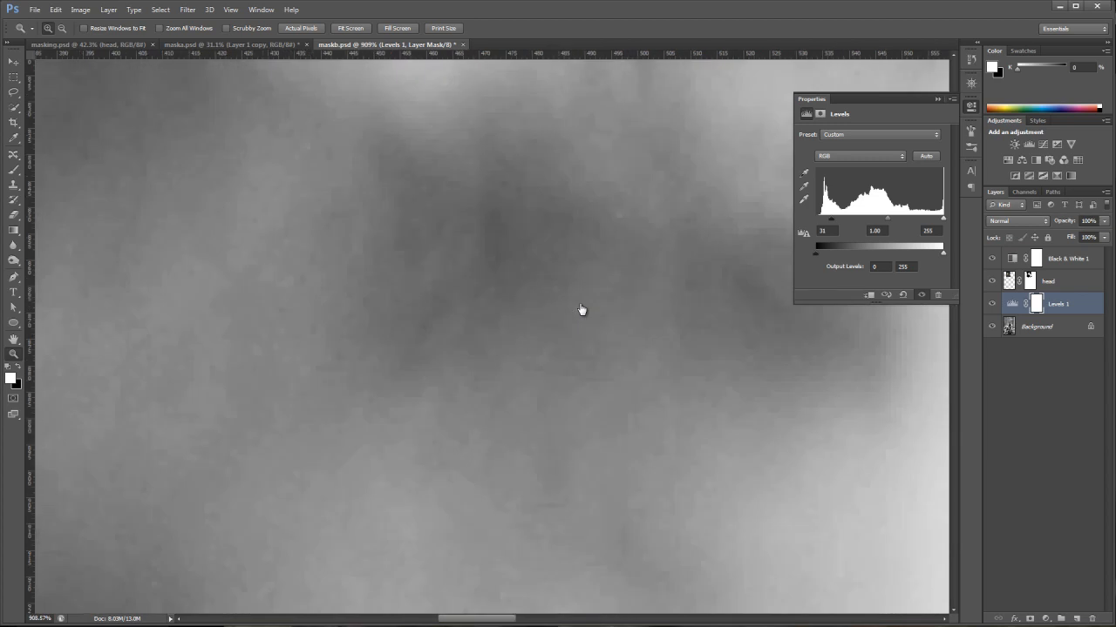
pyautogui.hotkey('ctrl', '1')
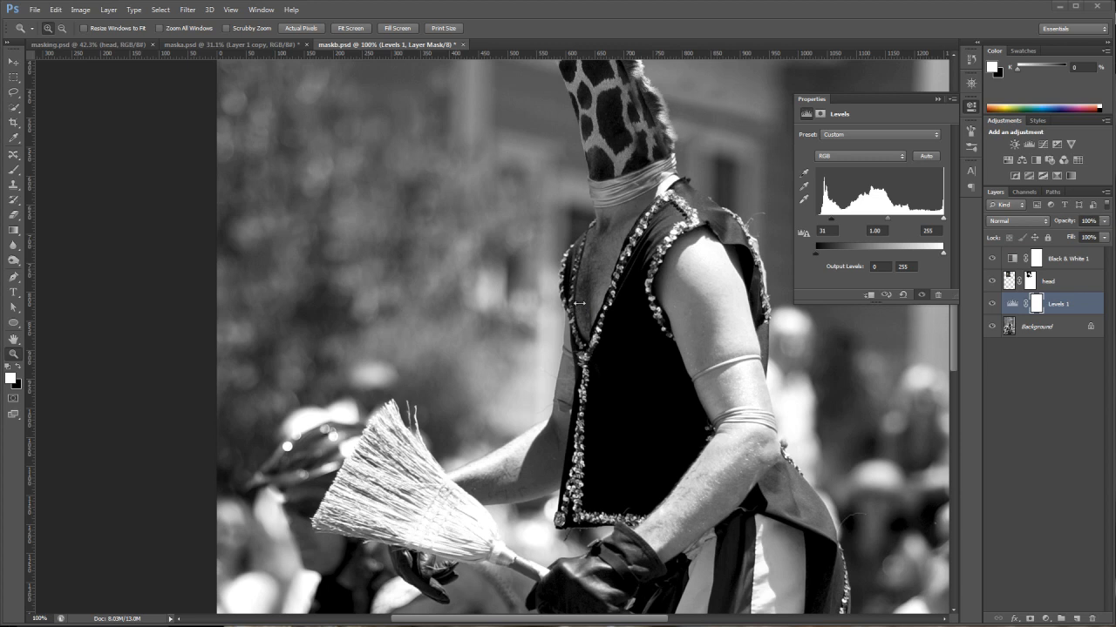
pyautogui.hotkey('alt', ']')
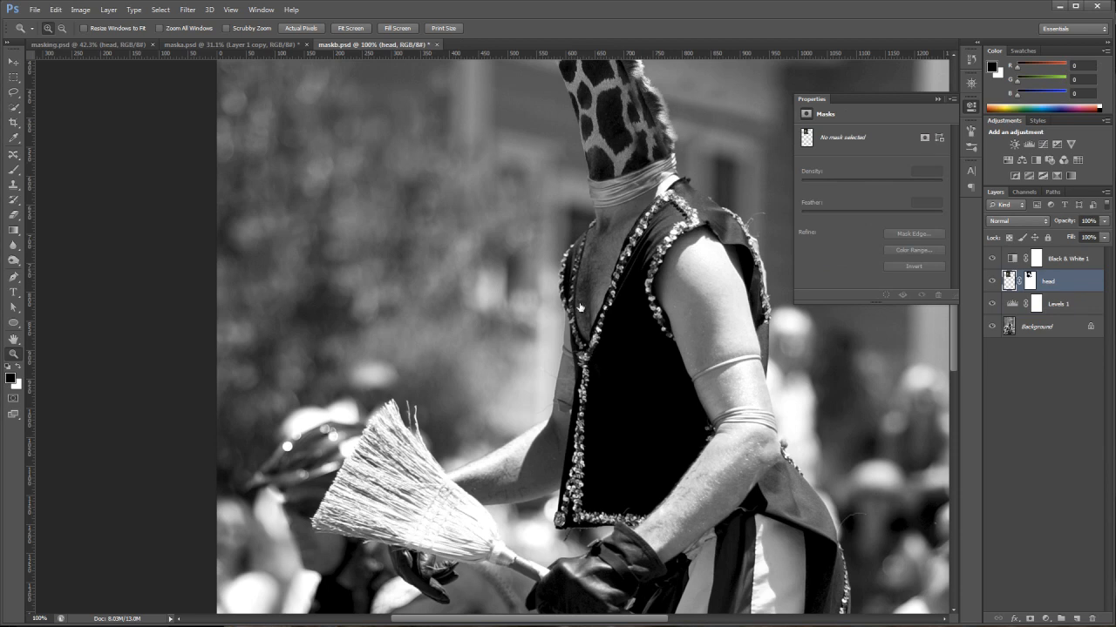
pyautogui.moveTo(1046, 281); pyautogui.dragTo(1075, 617)
pyautogui.doubleClick(1056, 282)
pyautogui.write('chest')
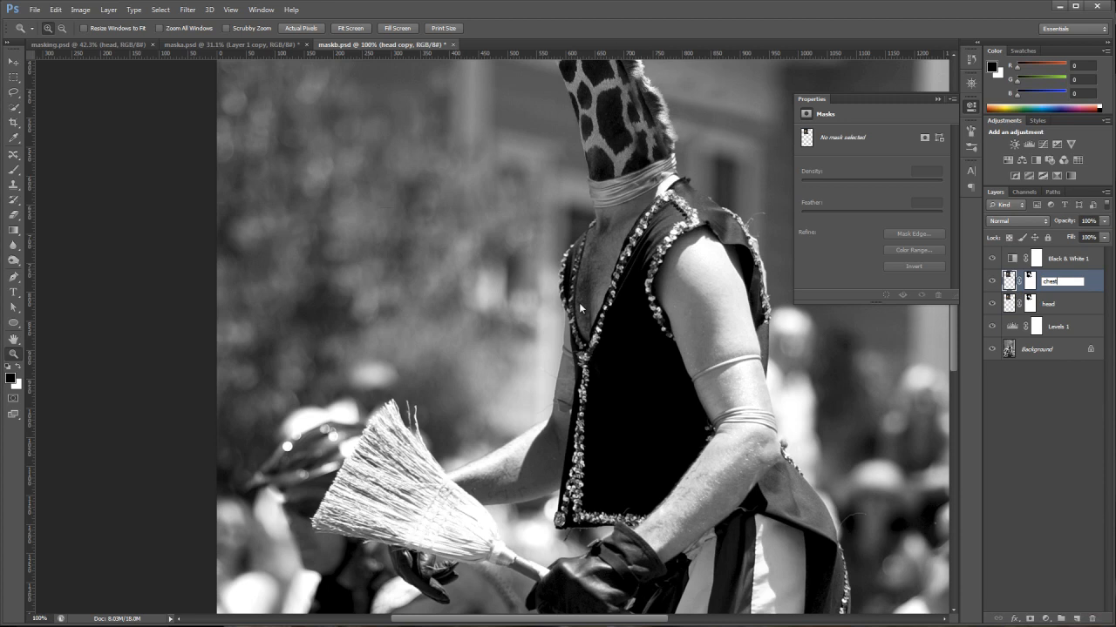
pyautogui.press('Return')
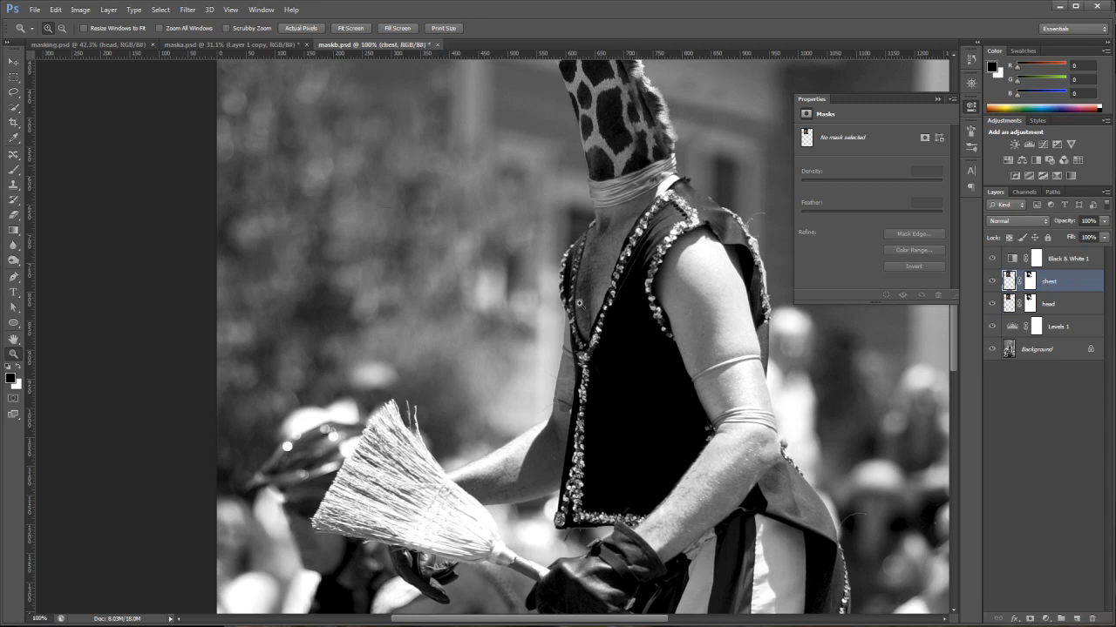
# Step: Move the chest layer down until its spotted neck covers the man's bare chest in the vest opening
pyautogui.press('v')
pyautogui.moveTo(554, 159); pyautogui.dragTo(590, 419)
pyautogui.moveTo(580, 305)
pyautogui.mouseDown()
pyautogui.moveTo(603, 286)
pyautogui.moveTo(620, 300)
pyautogui.moveTo(597, 292)
pyautogui.mouseUp()
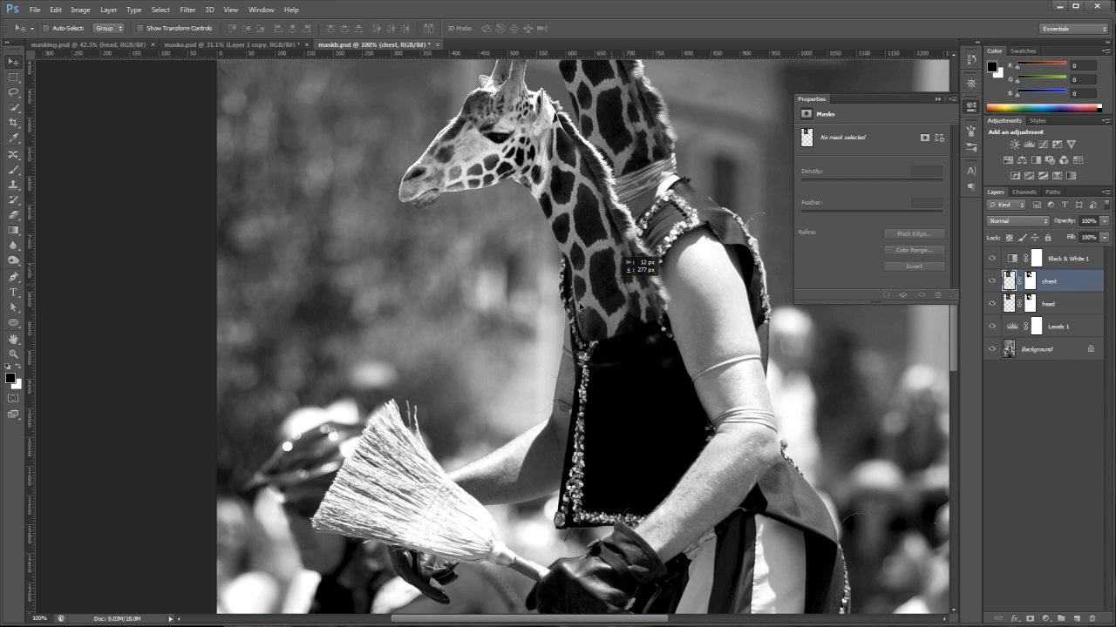
pyautogui.moveTo(579, 304); pyautogui.dragTo(580, 306)
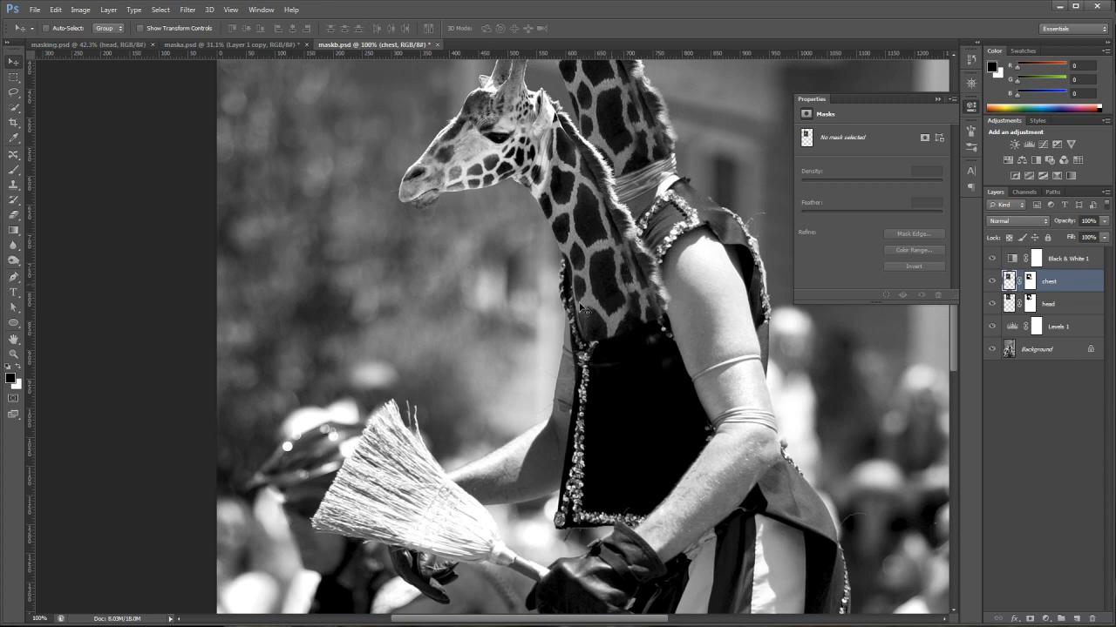
# Step: Begin a free transform of the chest layer and lower its opacity to 37% so the vest shows through
pyautogui.hotkey('ctrl', 't')
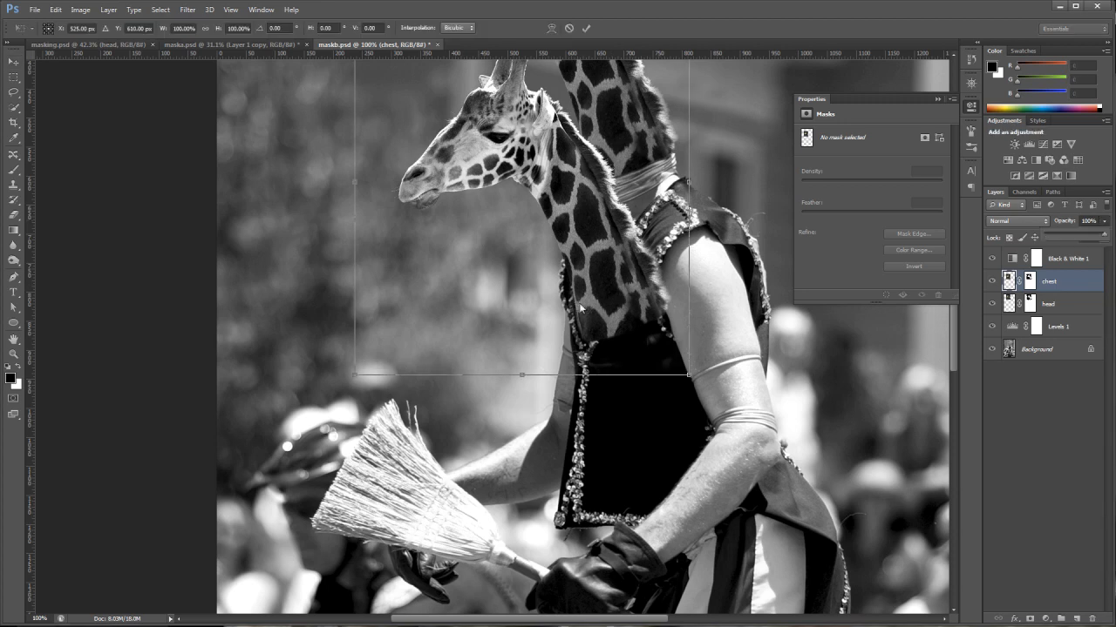
pyautogui.press('4')
pyautogui.press('5')
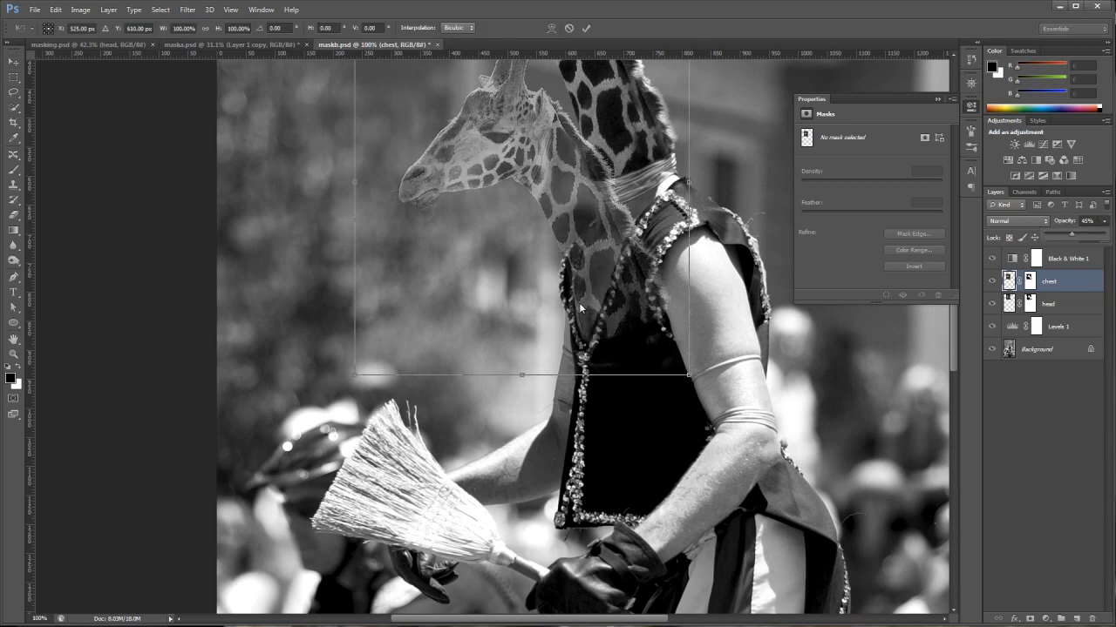
pyautogui.press('3')
pyautogui.press('8')
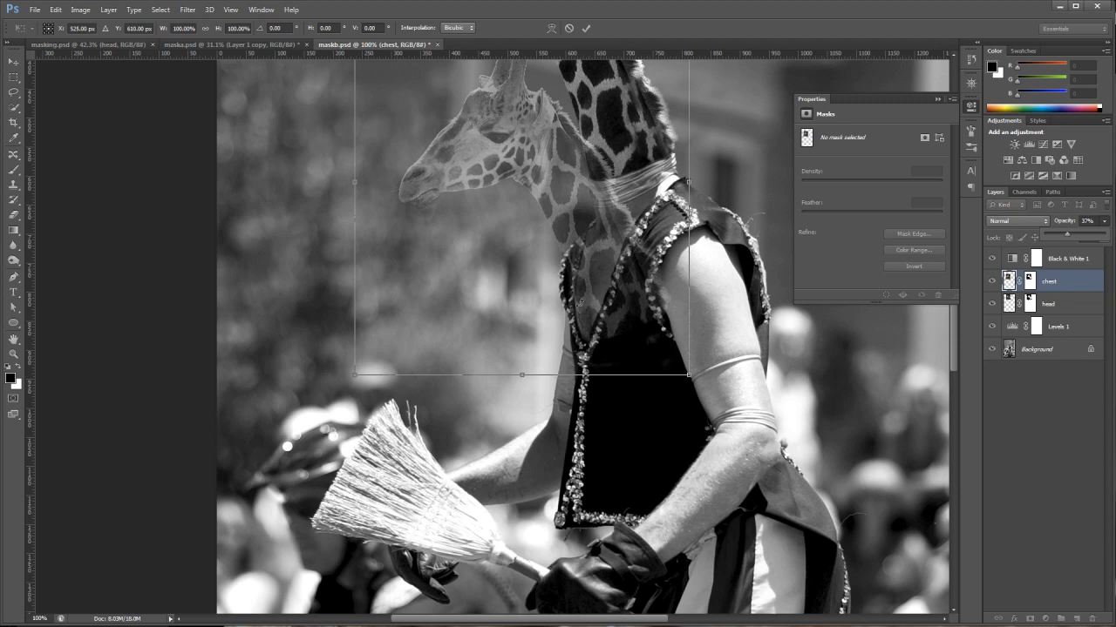
# Step: Rotate the chest layer to about 50.6° and position it at X 685 px, Y 571 px over the vest opening
pyautogui.moveTo(691, 364); pyautogui.dragTo(558, 430)
pyautogui.moveTo(553, 303); pyautogui.dragTo(580, 305)
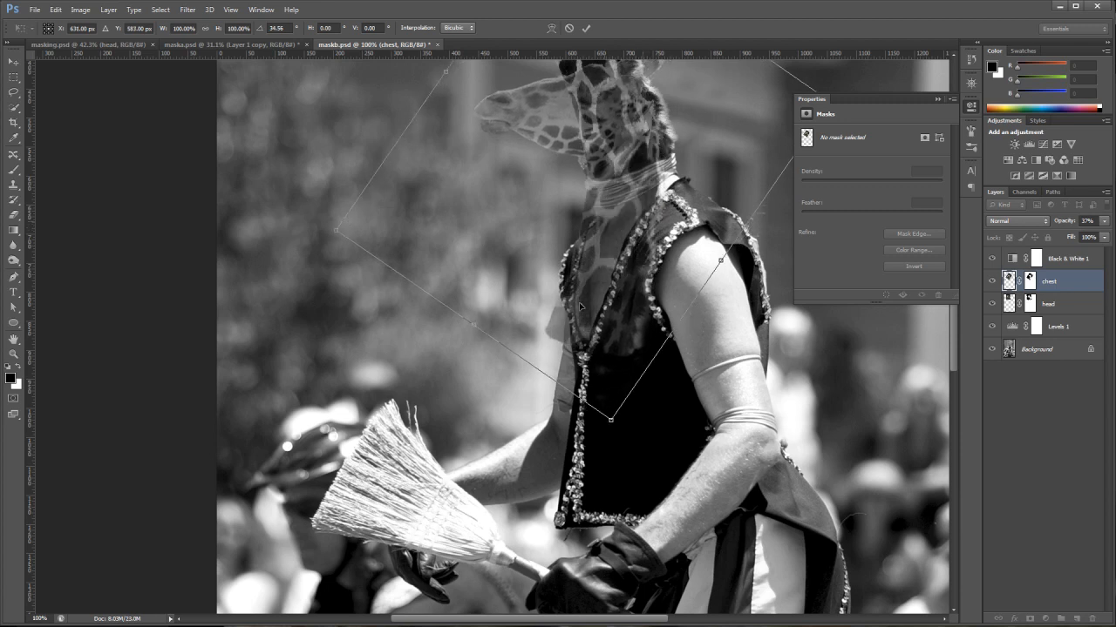
pyautogui.moveTo(613, 419); pyautogui.dragTo(542, 420)
pyautogui.moveTo(578, 305); pyautogui.dragTo(604, 300)
pyautogui.press('Right')
pyautogui.press('Right')
pyautogui.press('Right')
pyautogui.press('Right')
pyautogui.press('Right')
pyautogui.press('Right')
pyautogui.press('Up')
pyautogui.press('Up')
pyautogui.press('Right')
pyautogui.press('Right')
pyautogui.press('Right')
pyautogui.press('Right')
pyautogui.press('Right')
pyautogui.press('Right')
pyautogui.press('Right')
pyautogui.press('Right')
pyautogui.press('Right')
pyautogui.press('Right')
pyautogui.press('Right')
pyautogui.press('Right')
pyautogui.press('Right')
pyautogui.press('Up')
pyautogui.press('Up')
pyautogui.press('Up')
pyautogui.press('Up')
pyautogui.press('Up')
pyautogui.press('Up')
pyautogui.press('Up')
pyautogui.press('Right')
pyautogui.press('Right')
pyautogui.press('Right')
pyautogui.press('Right')
pyautogui.press('Right')
pyautogui.press('Right')
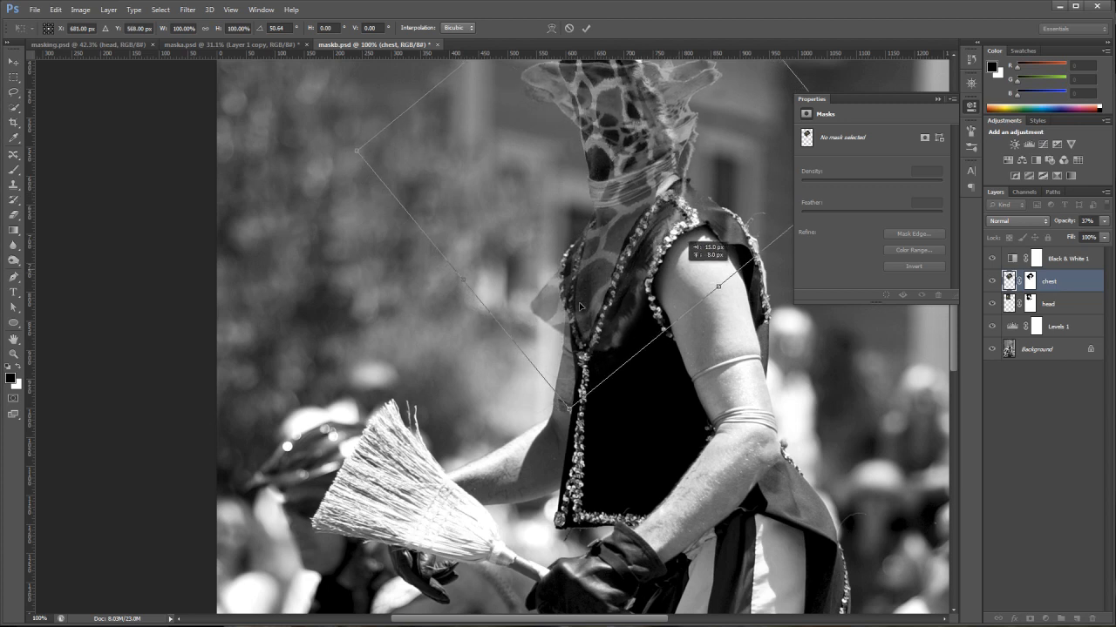
pyautogui.press('Up')
pyautogui.press('Up')
pyautogui.press('Up')
pyautogui.press('Down')
pyautogui.press('Down')
pyautogui.press('Down')
pyautogui.press('Down')
pyautogui.press('Down')
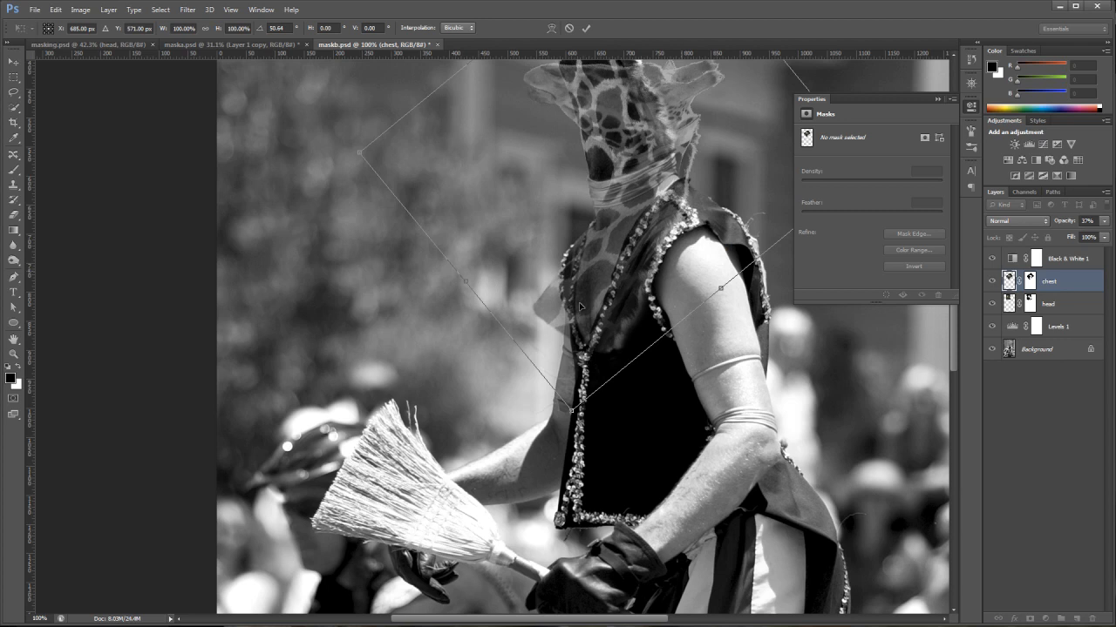
pyautogui.press('Return')
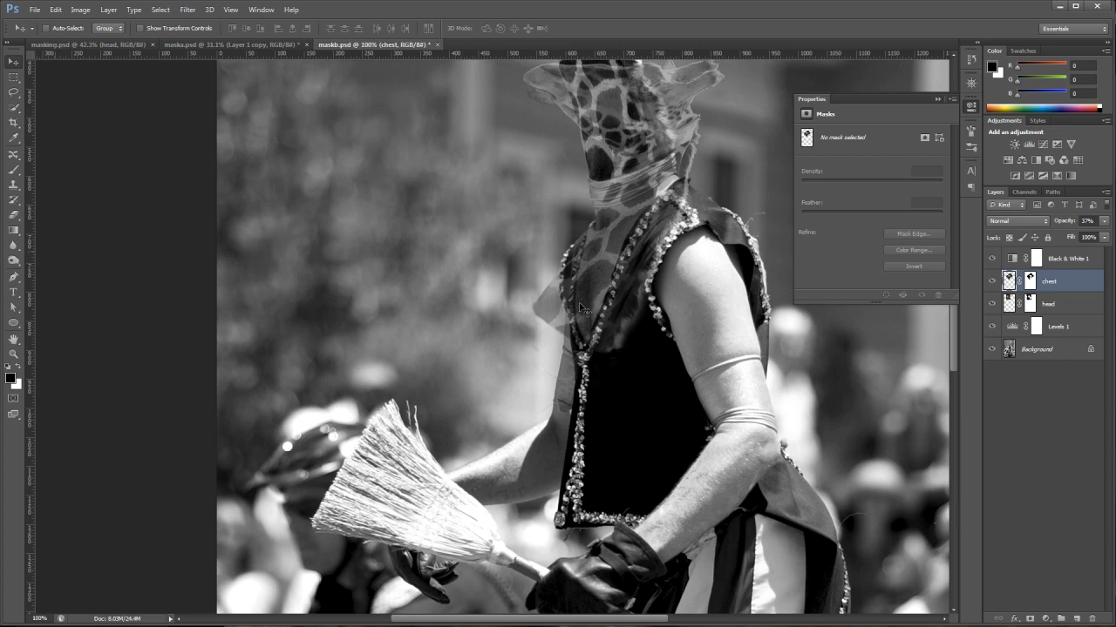
# Step: Paint the chest layer's mask in black with an enlarged brush to hide the giraffe copy outside the vest's V-neck opening
pyautogui.press('b')
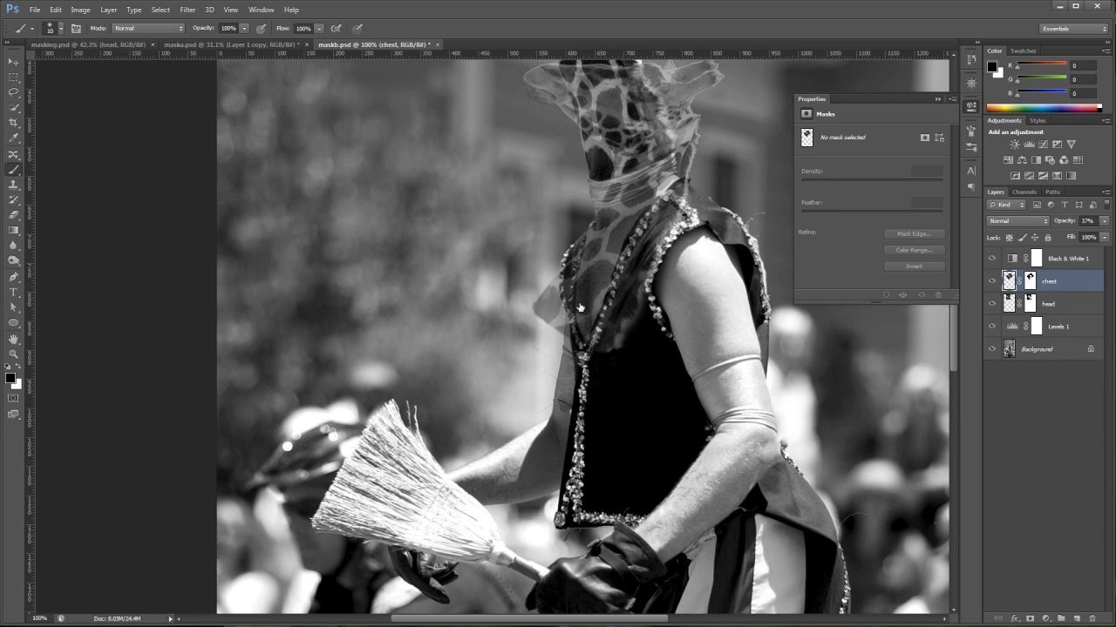
pyautogui.hotkey('ctrl', '\\')
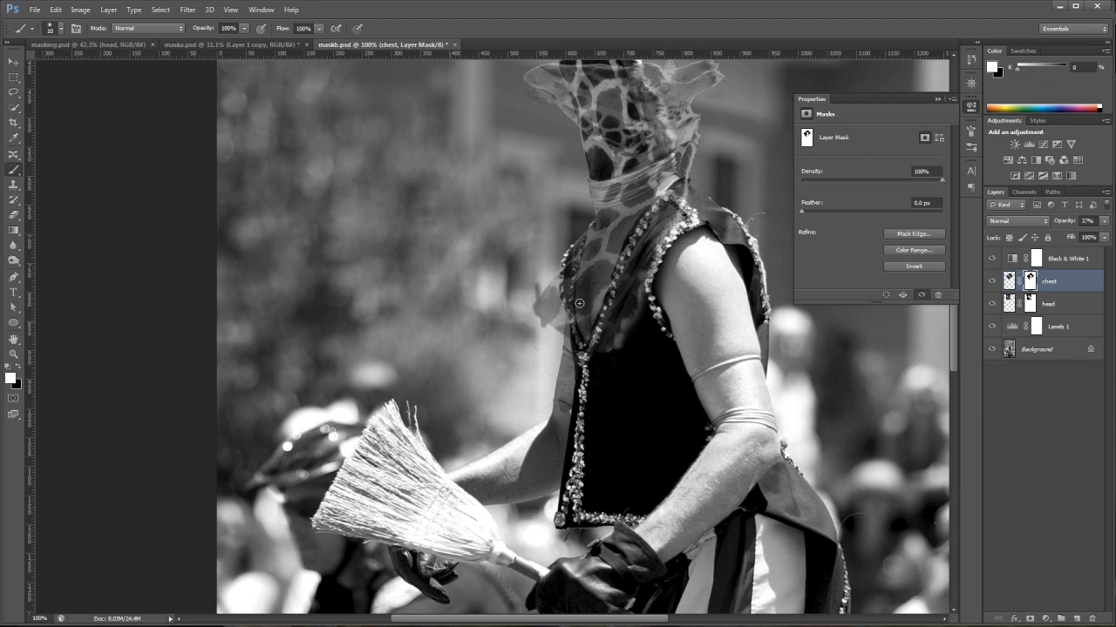
pyautogui.press('x')
pyautogui.moveTo(535, 312)
pyautogui.mouseDown()
pyautogui.moveTo(541, 296)
pyautogui.moveTo(546, 309)
pyautogui.mouseUp()
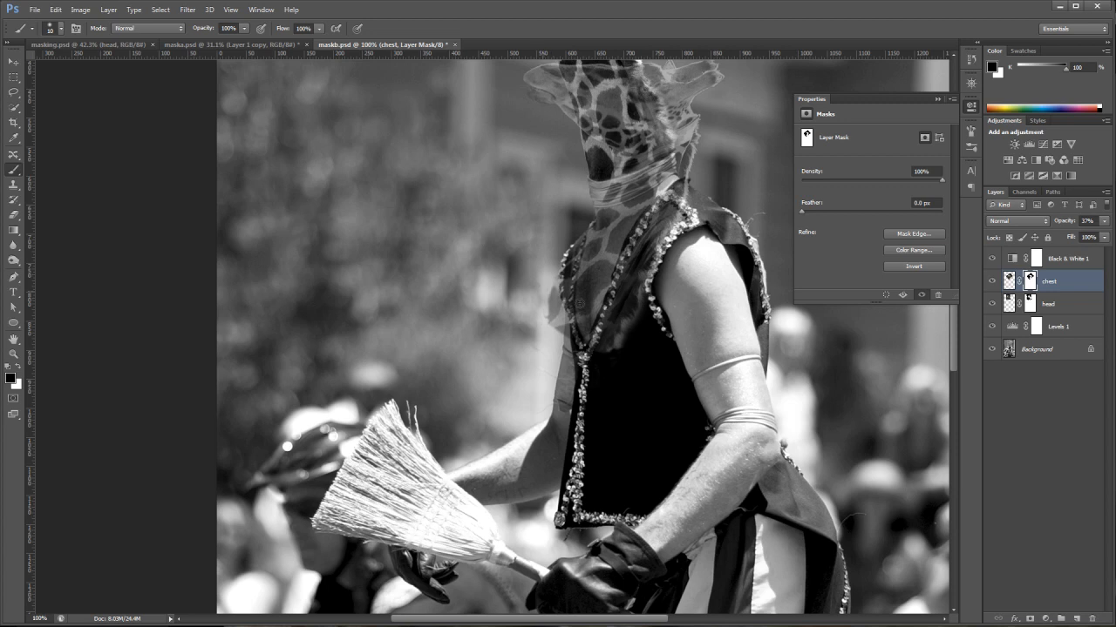
pyautogui.press(']')
pyautogui.press(']')
pyautogui.press(']')
pyautogui.press(']')
pyautogui.press(']')
pyautogui.scroll(3, 579, 303)
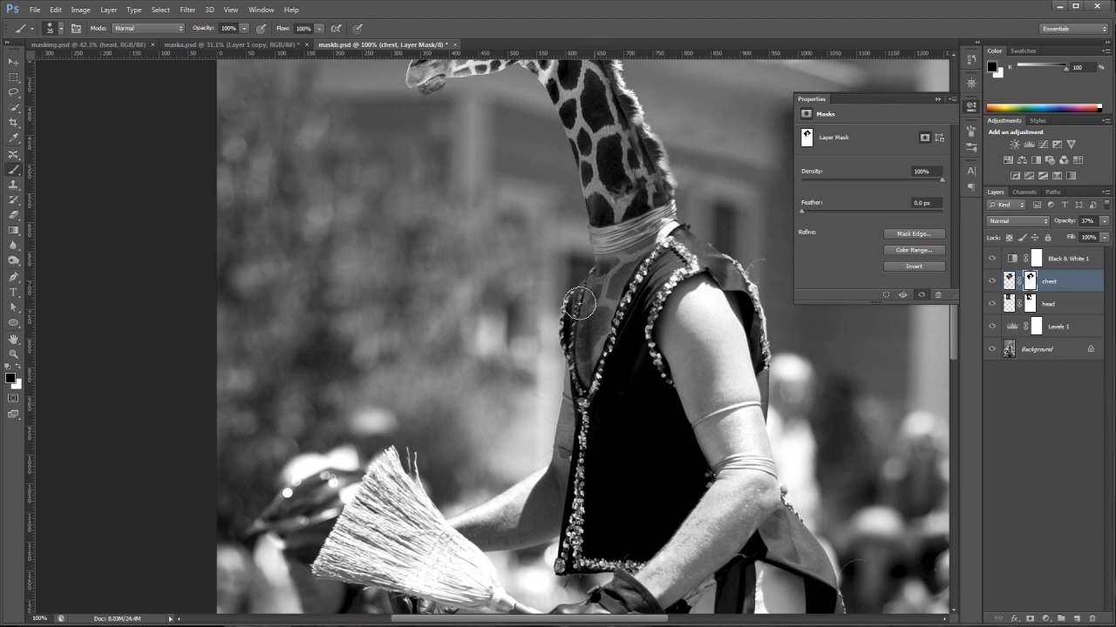
pyautogui.click(581, 304)
# Step: Raise the chest layer's opacity to 100%
pyautogui.moveTo(1103, 234)
pyautogui.mouseDown()
pyautogui.moveTo(1065, 234)
pyautogui.moveTo(1096, 234)
pyautogui.mouseUp()
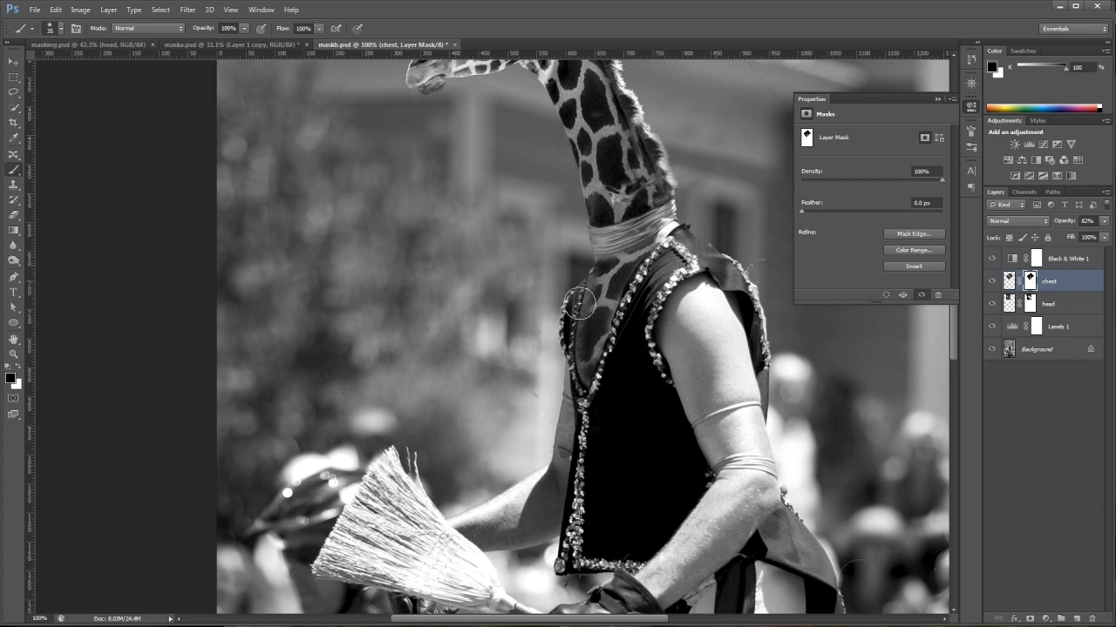
pyautogui.click(1103, 220)
pyautogui.moveTo(1096, 234); pyautogui.dragTo(1107, 235)
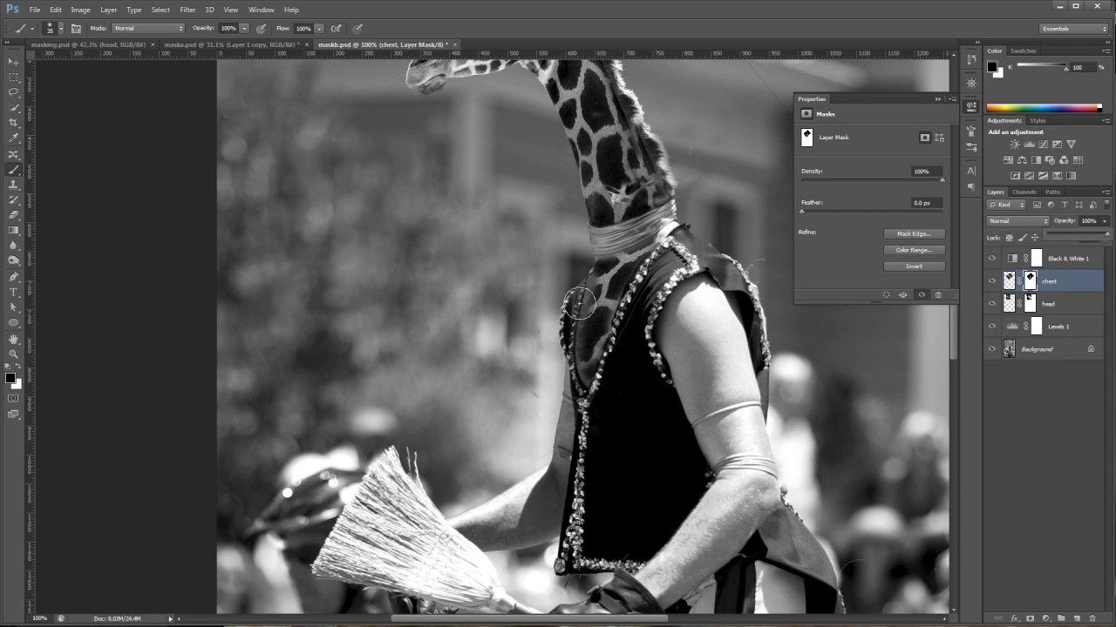
# Step: Refine the chest mask in white with 20 px and 10 px brushes to bring the giraffe spots up to the beaded neckline
pyautogui.press('[')
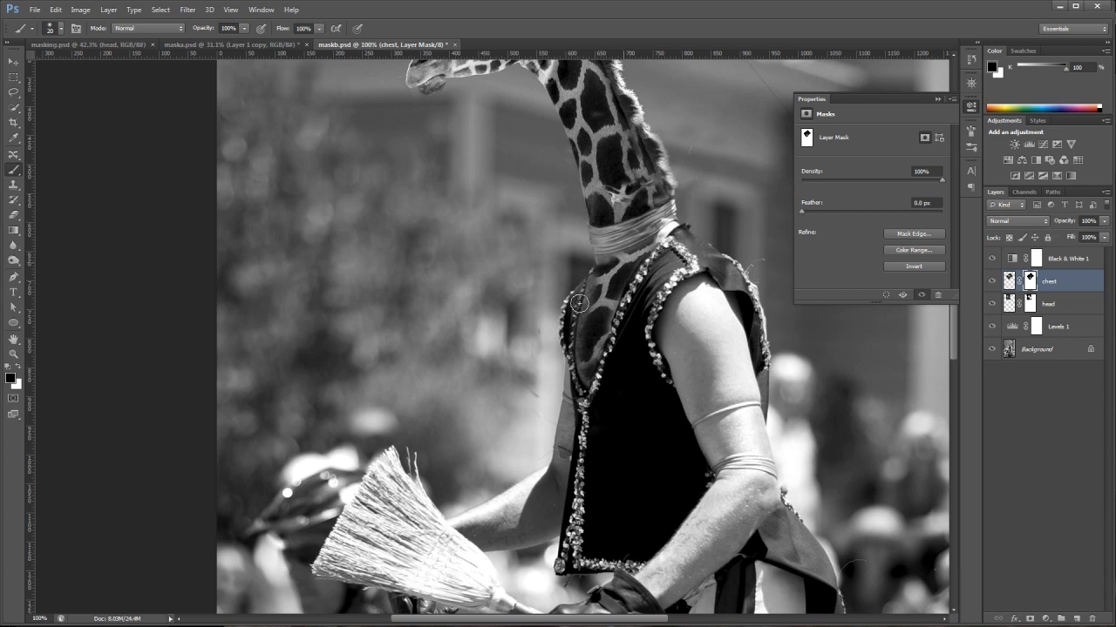
pyautogui.press('x')
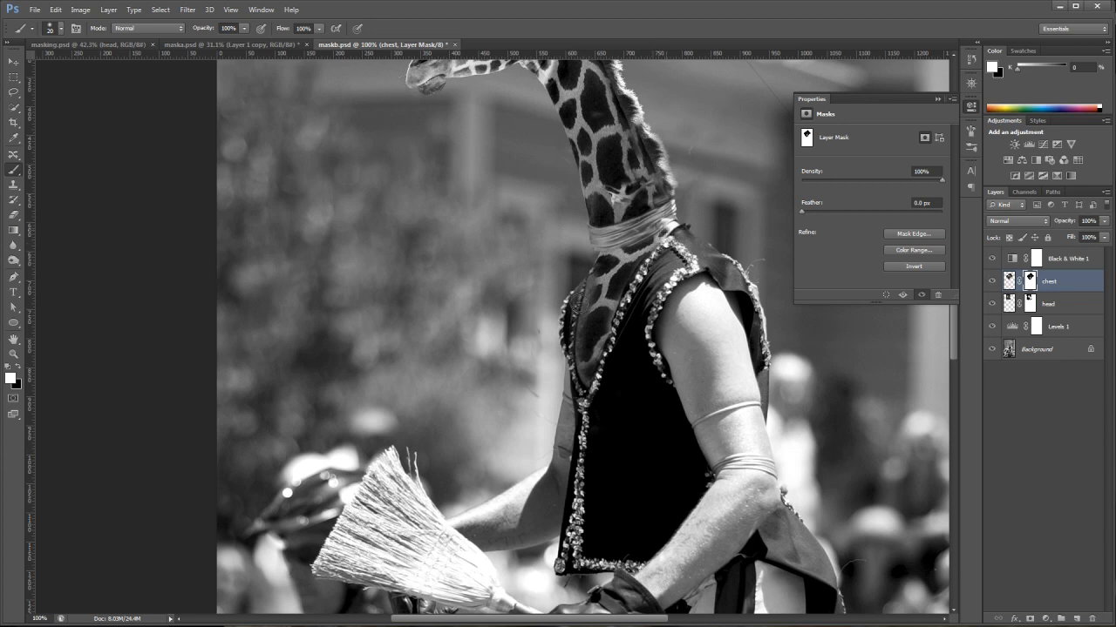
pyautogui.press('[')
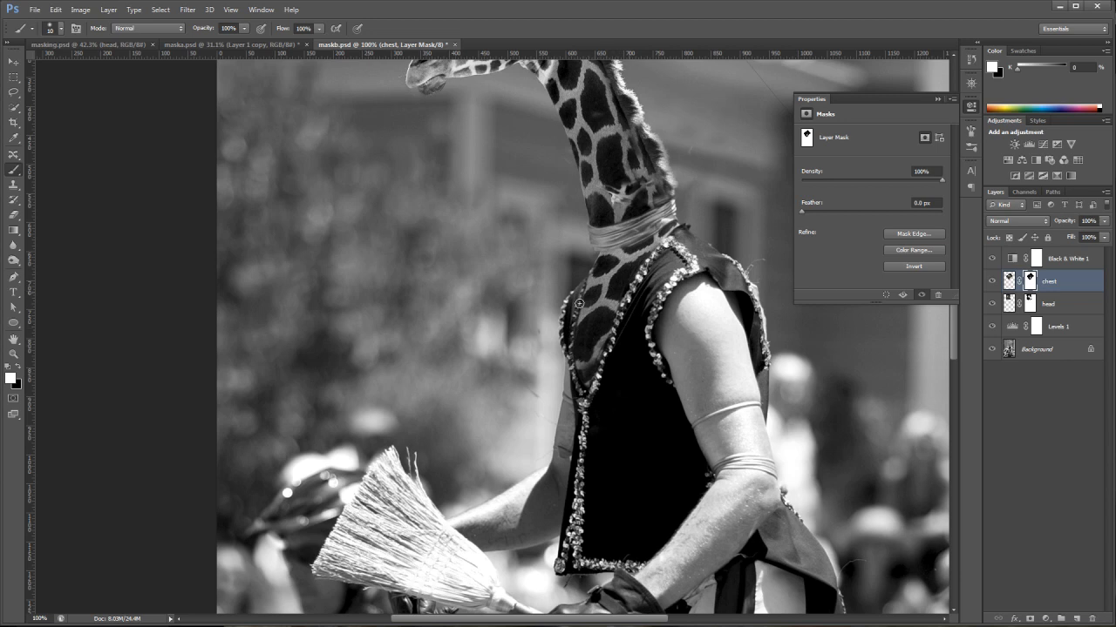
pyautogui.hotkey('ctrl', ',')
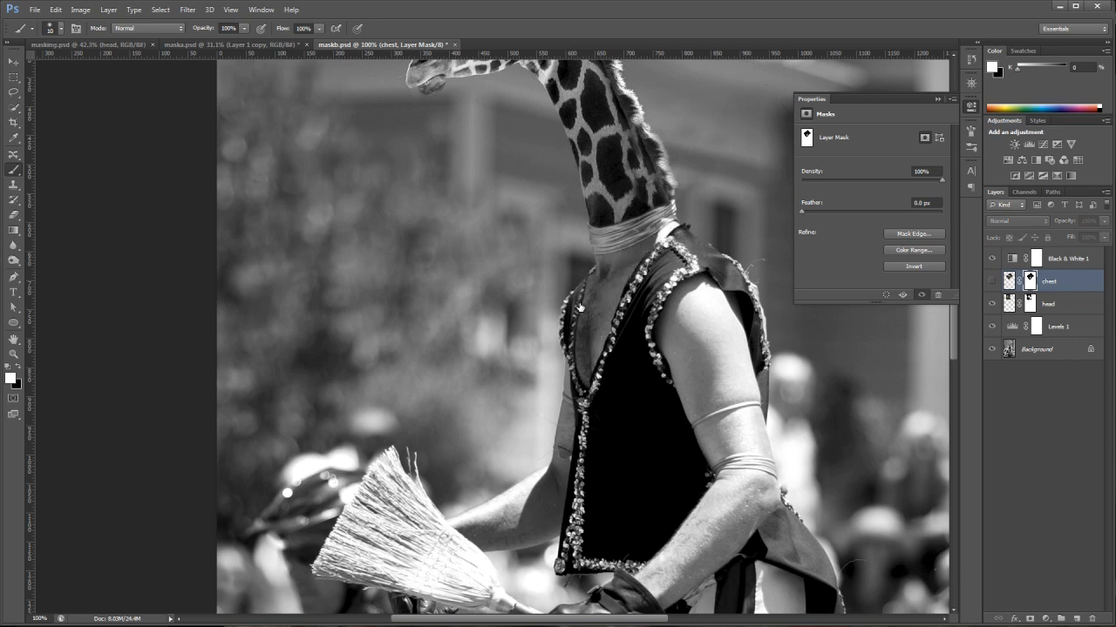
pyautogui.hotkey('ctrl', ',')
pyautogui.hotkey('ctrl', ',')
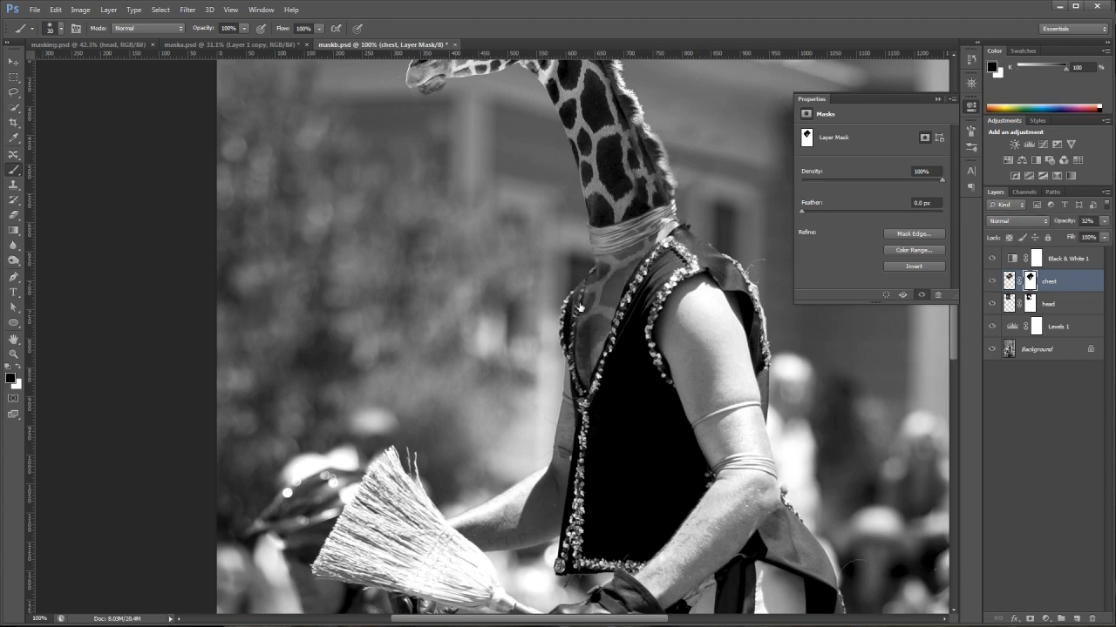
# Step: Return the chest layer to full opacity
pyautogui.click(1104, 221)
pyautogui.moveTo(1067, 234); pyautogui.dragTo(1107, 234)
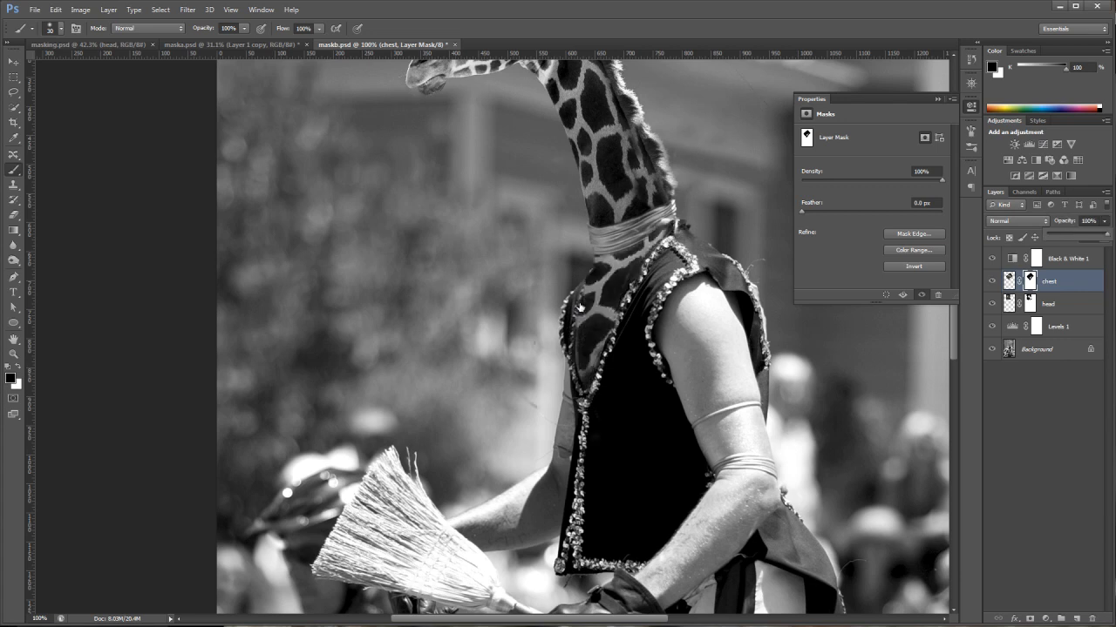
pyautogui.press('Return')
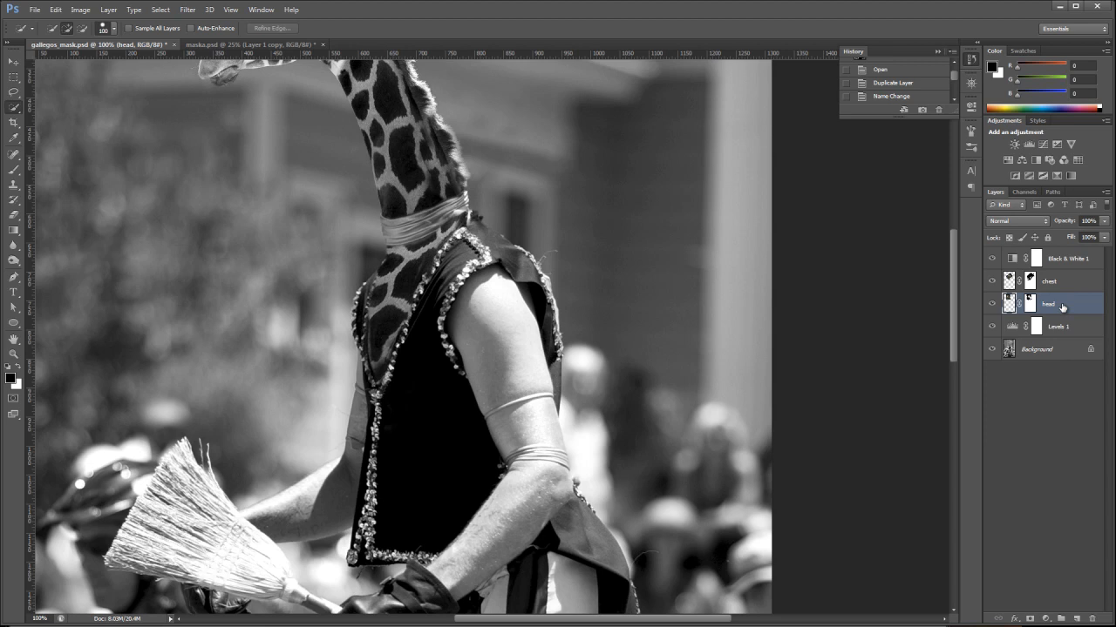
# Step: Try a duplicate of the head layer beside the man's shoulder, then delete the copy
pyautogui.moveTo(1063, 307); pyautogui.dragTo(1078, 618)
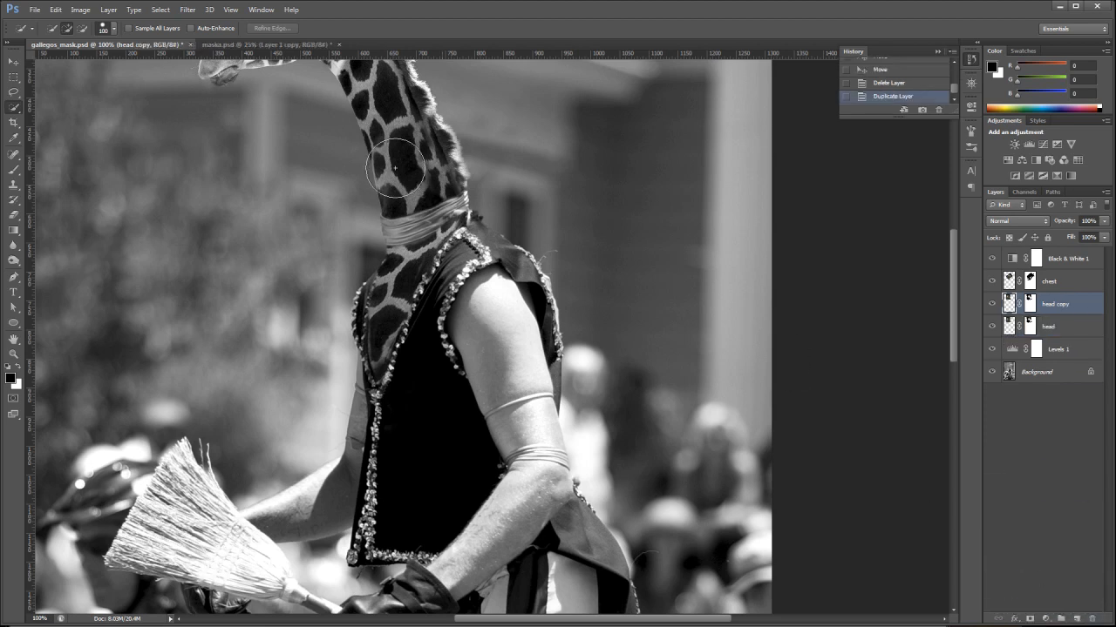
pyautogui.press('v')
pyautogui.moveTo(381, 127)
pyautogui.mouseDown()
pyautogui.moveTo(482, 321)
pyautogui.moveTo(477, 334)
pyautogui.moveTo(501, 309)
pyautogui.moveTo(542, 314)
pyautogui.moveTo(486, 337)
pyautogui.moveTo(643, 249)
pyautogui.moveTo(679, 258)
pyautogui.moveTo(684, 246)
pyautogui.moveTo(681, 261)
pyautogui.mouseUp()
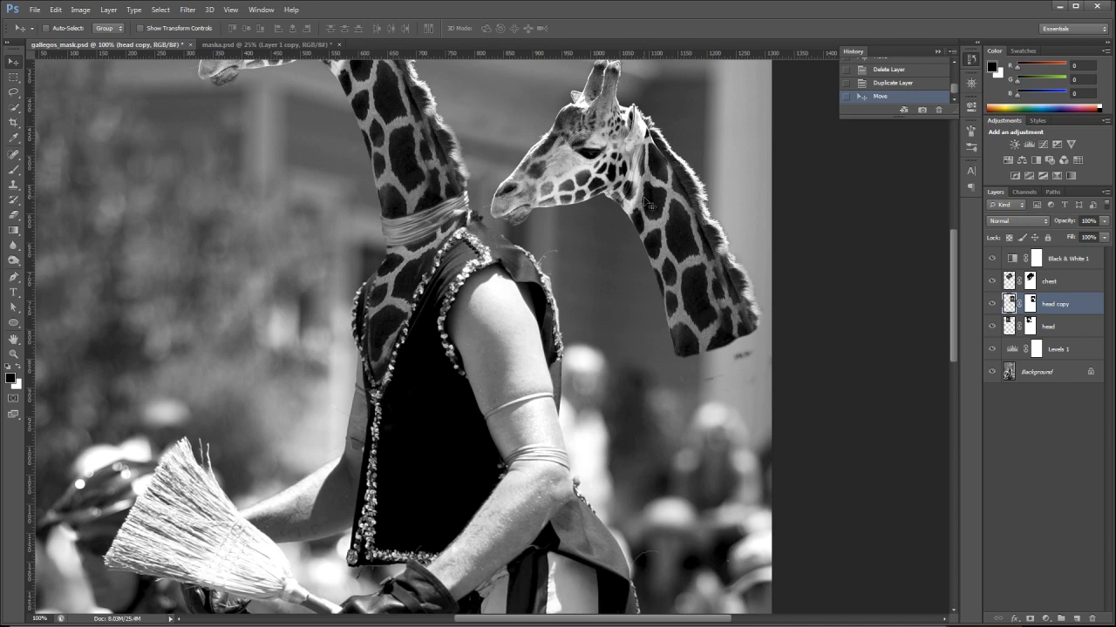
pyautogui.moveTo(1063, 307); pyautogui.dragTo(1092, 618)
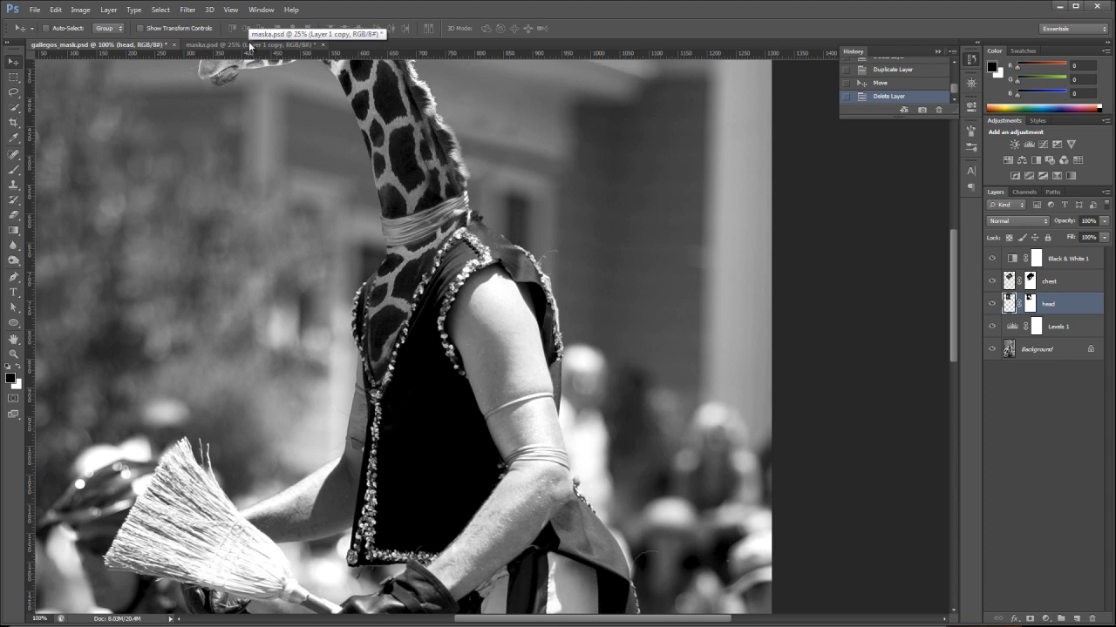
# Step: Bring the masked giraffe from maska.psd into gallegos_mask.psd and scale it to about 35%, placing its neck over the man's upper arm
pyautogui.click(283, 46)
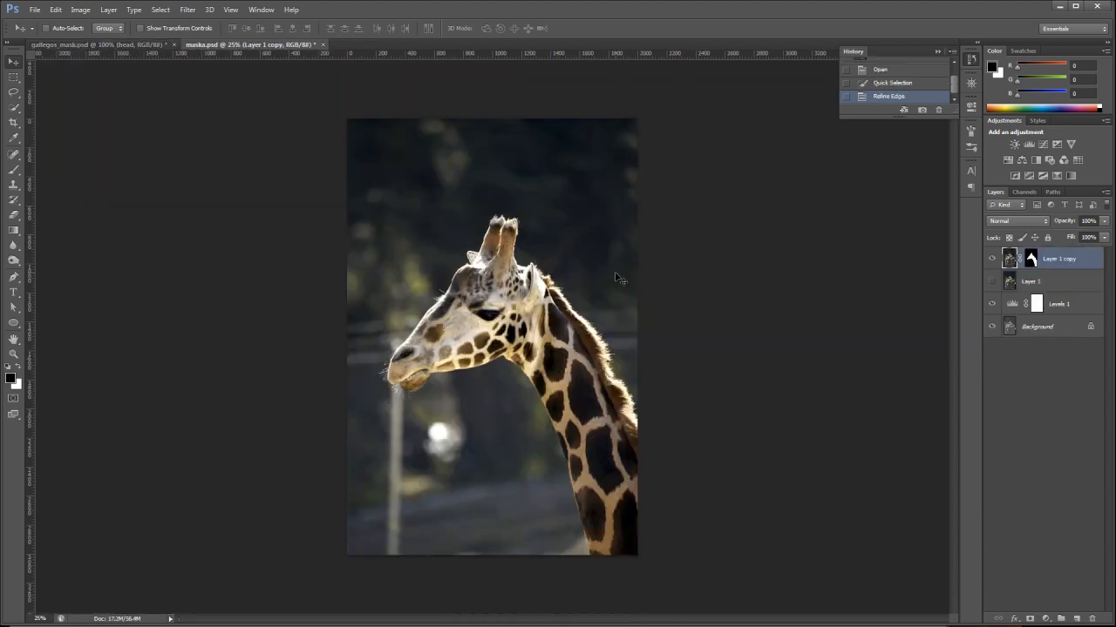
pyautogui.moveTo(516, 279); pyautogui.dragTo(633, 321)
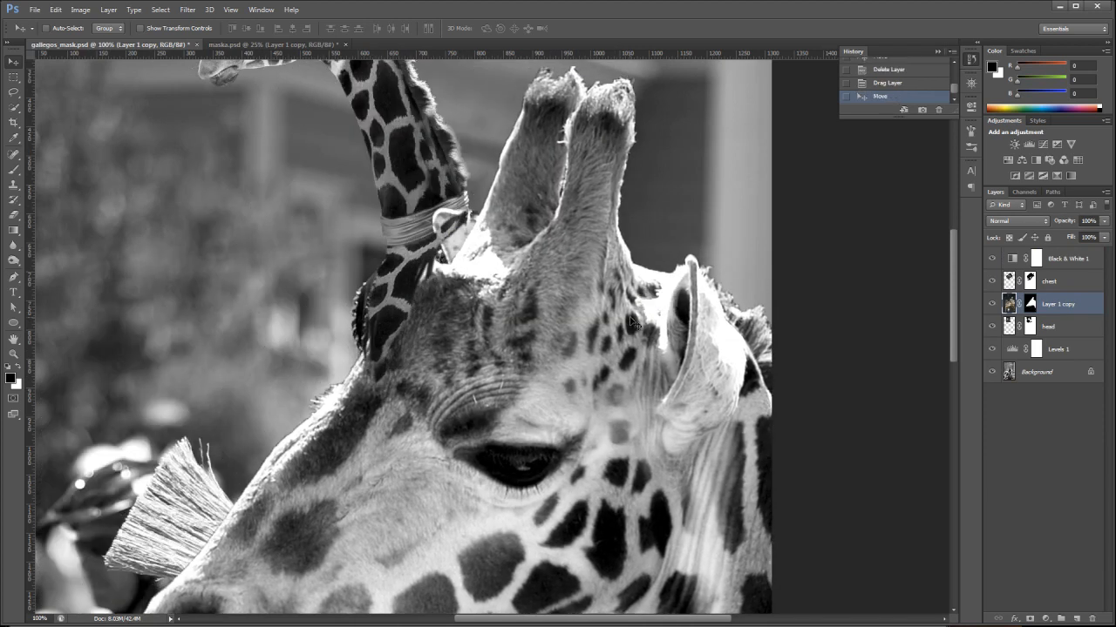
pyautogui.hotkey('ctrl', 't')
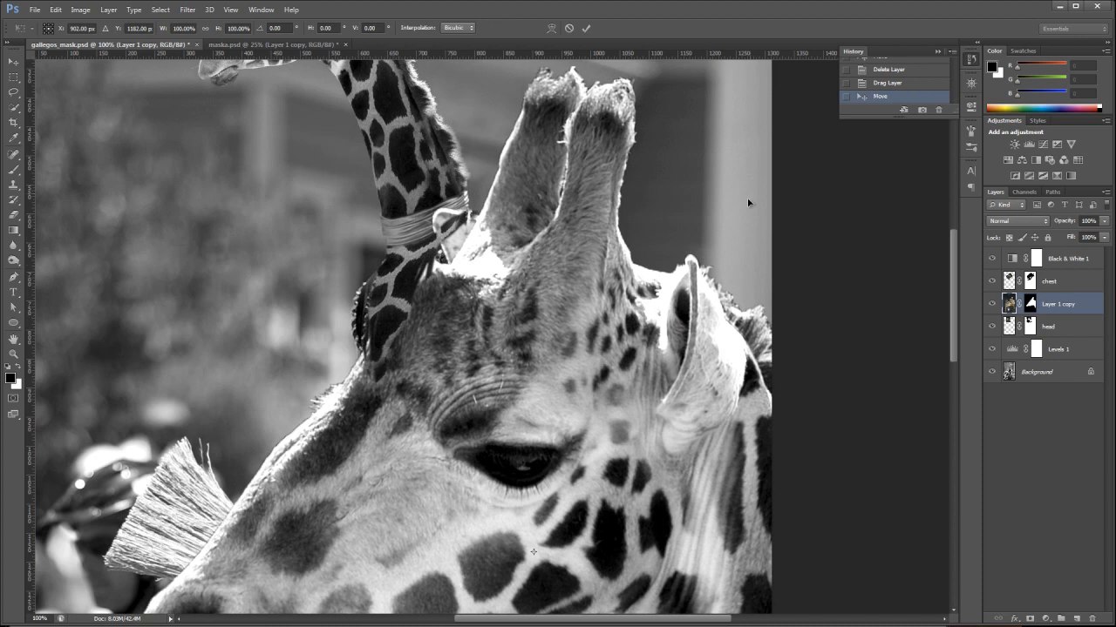
pyautogui.moveTo(736, 194); pyautogui.dragTo(449, 622)
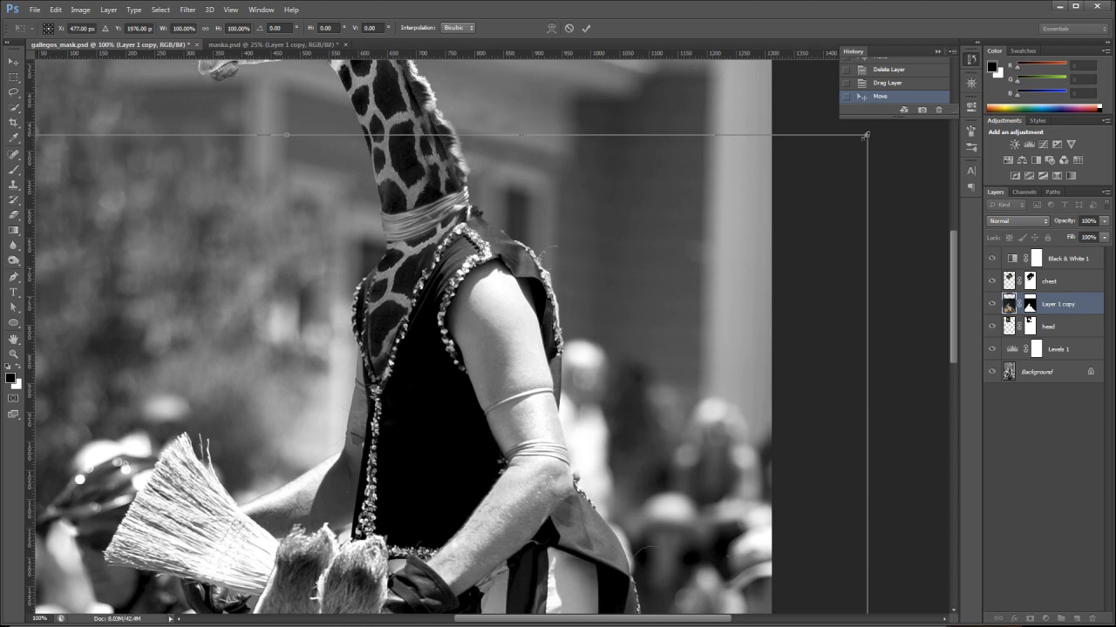
pyautogui.moveTo(865, 135); pyautogui.dragTo(610, 390)
pyautogui.moveTo(498, 527); pyautogui.dragTo(620, 237)
pyautogui.moveTo(767, 130); pyautogui.dragTo(579, 406)
pyautogui.moveTo(479, 531); pyautogui.dragTo(741, 184)
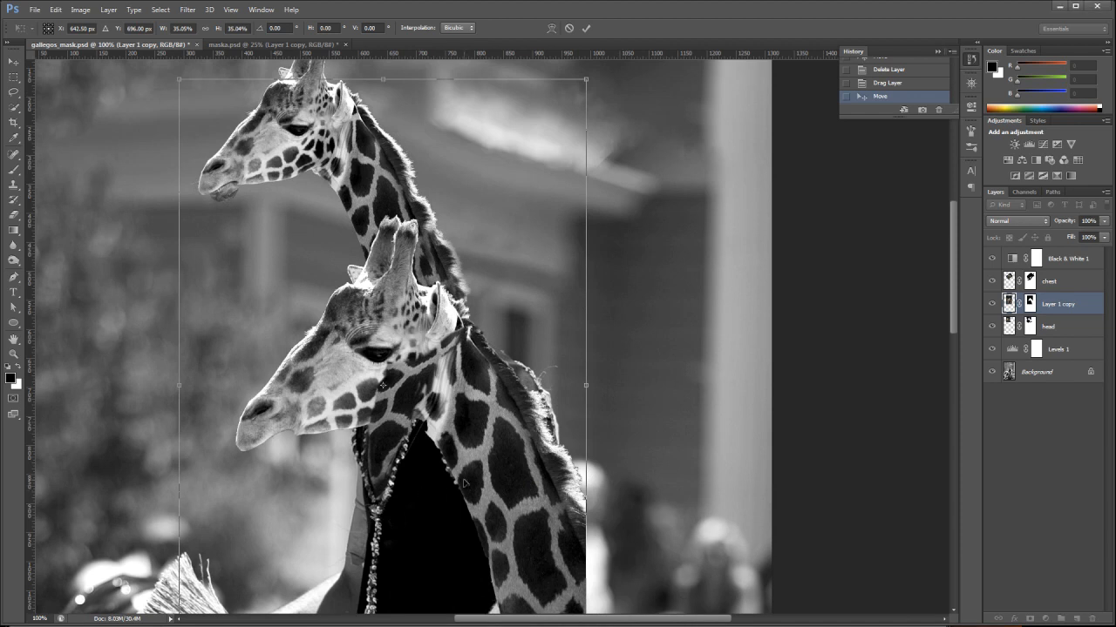
pyautogui.moveTo(494, 481); pyautogui.dragTo(484, 454)
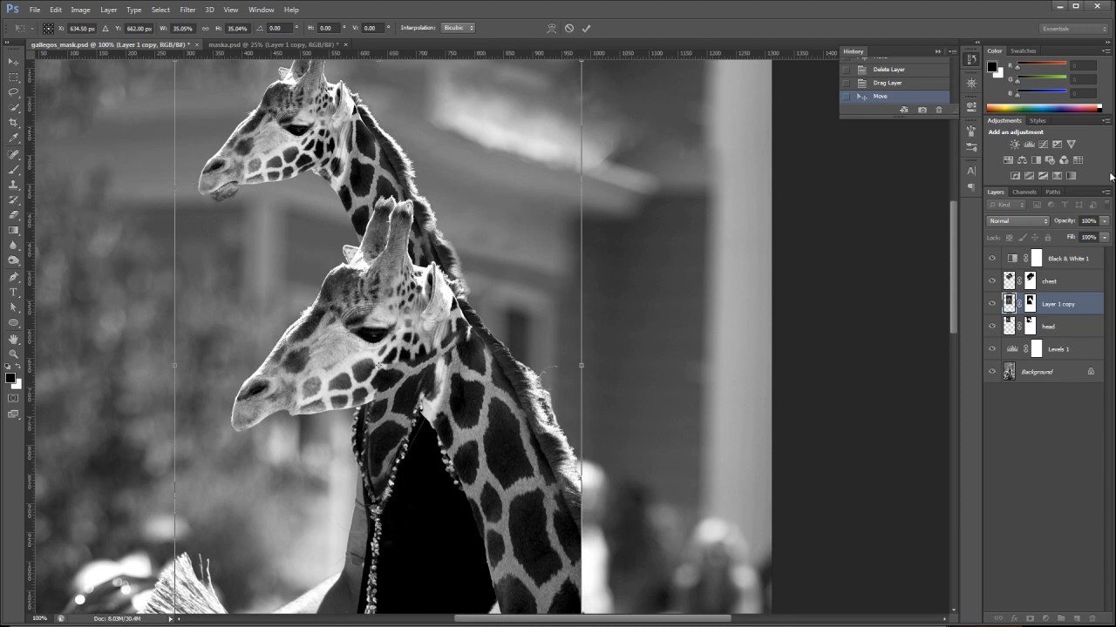
# Step: Lower the new giraffe layer's opacity to 73% so the arm shows through
pyautogui.click(1105, 222)
pyautogui.moveTo(1104, 236); pyautogui.dragTo(1066, 234)
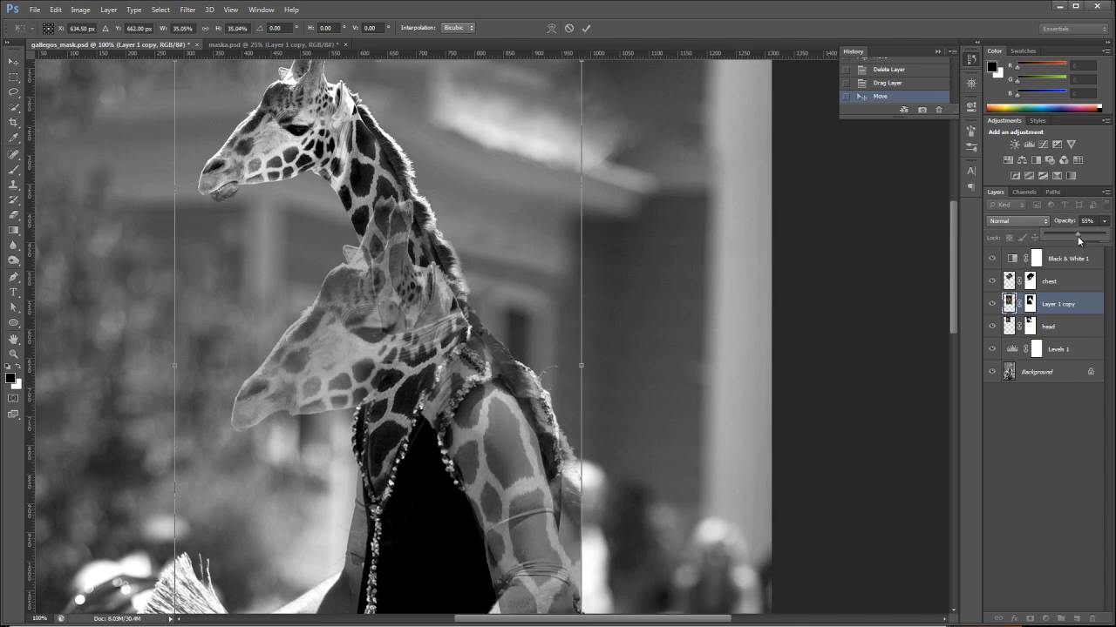
pyautogui.moveTo(1071, 237)
pyautogui.mouseDown()
pyautogui.moveTo(1045, 249)
pyautogui.moveTo(1100, 251)
pyautogui.moveTo(1088, 251)
pyautogui.mouseUp()
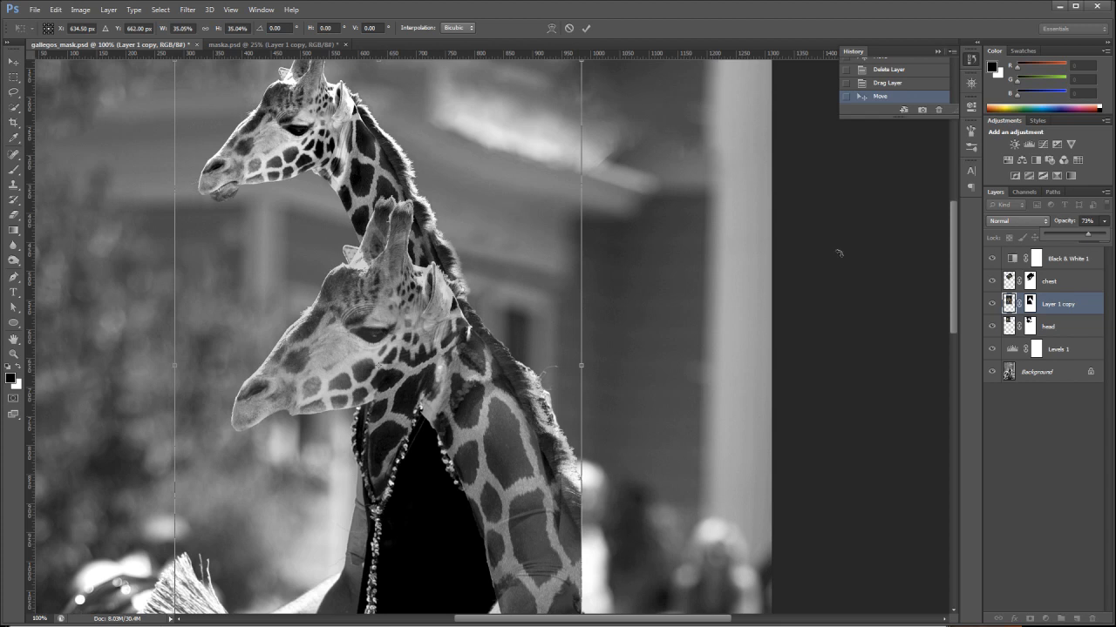
# Step: Enlarge the new giraffe layer to about 36% and fit its neck spots over the man's upper arm
pyautogui.scroll(1, 806, 257)
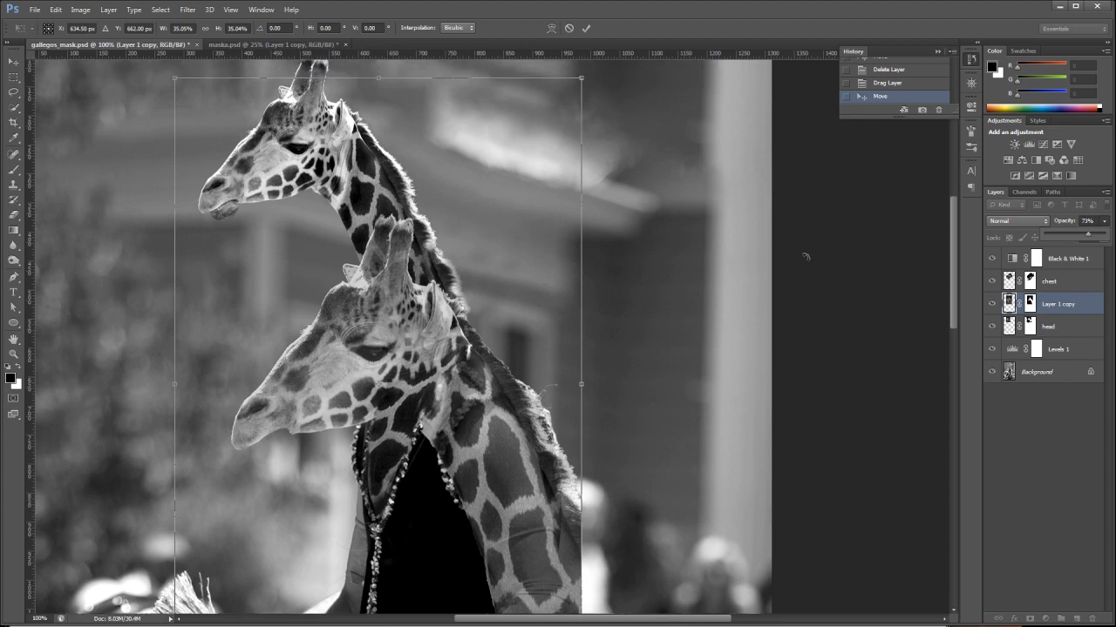
pyautogui.click(583, 80)
pyautogui.moveTo(584, 78); pyautogui.dragTo(605, 67)
pyautogui.moveTo(530, 490); pyautogui.dragTo(519, 496)
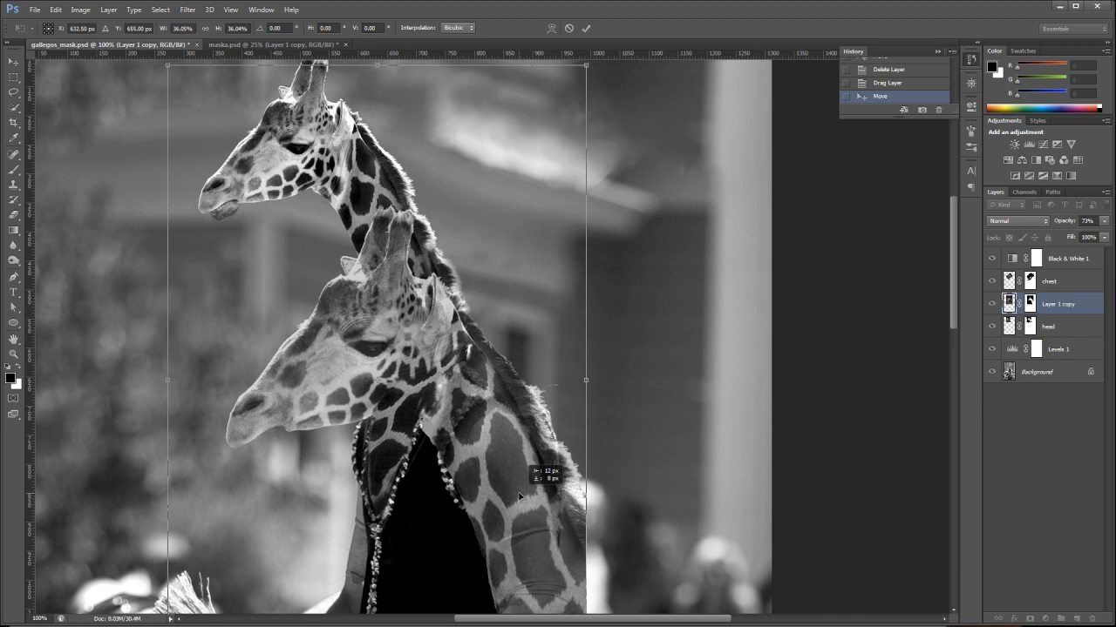
pyautogui.moveTo(518, 495); pyautogui.dragTo(516, 502)
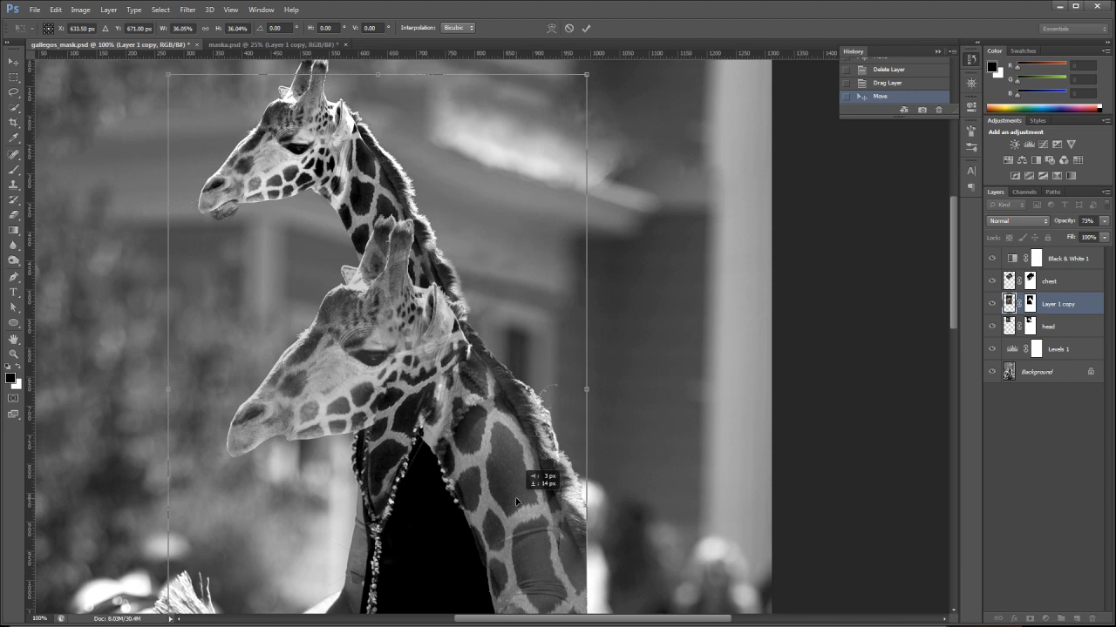
pyautogui.moveTo(516, 502); pyautogui.dragTo(517, 502)
pyautogui.press('Return')
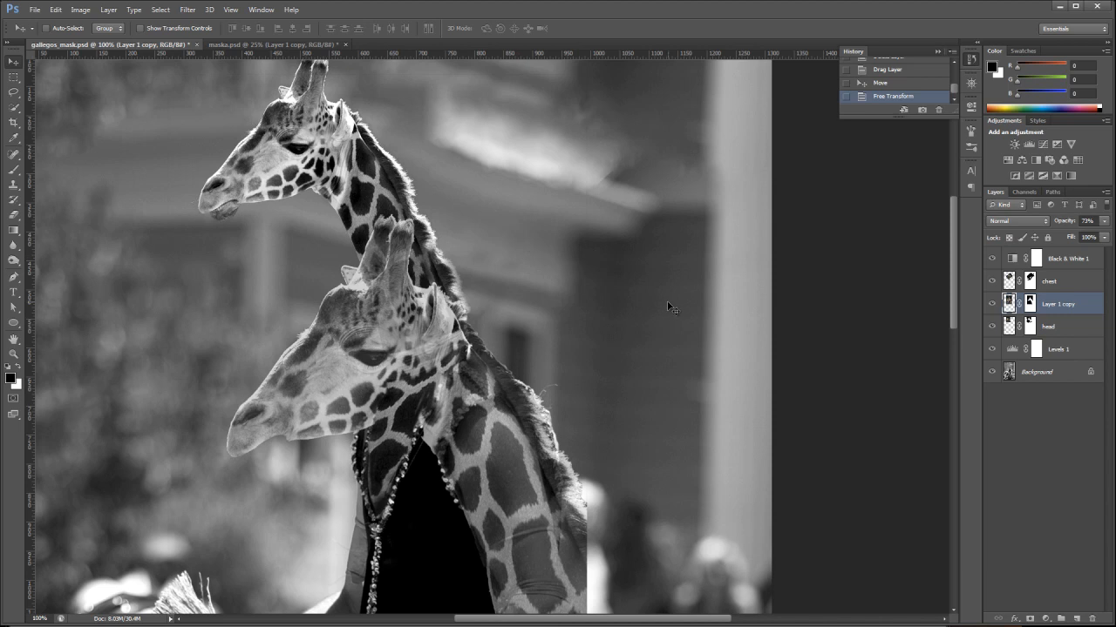
# Step: Paint black on the new layer's mask with a 50 px brush to hide the second giraffe's face and horns
pyautogui.press('b')
pyautogui.moveTo(268, 416)
pyautogui.mouseDown()
pyautogui.moveTo(277, 362)
pyautogui.moveTo(231, 447)
pyautogui.moveTo(272, 421)
pyautogui.mouseUp()
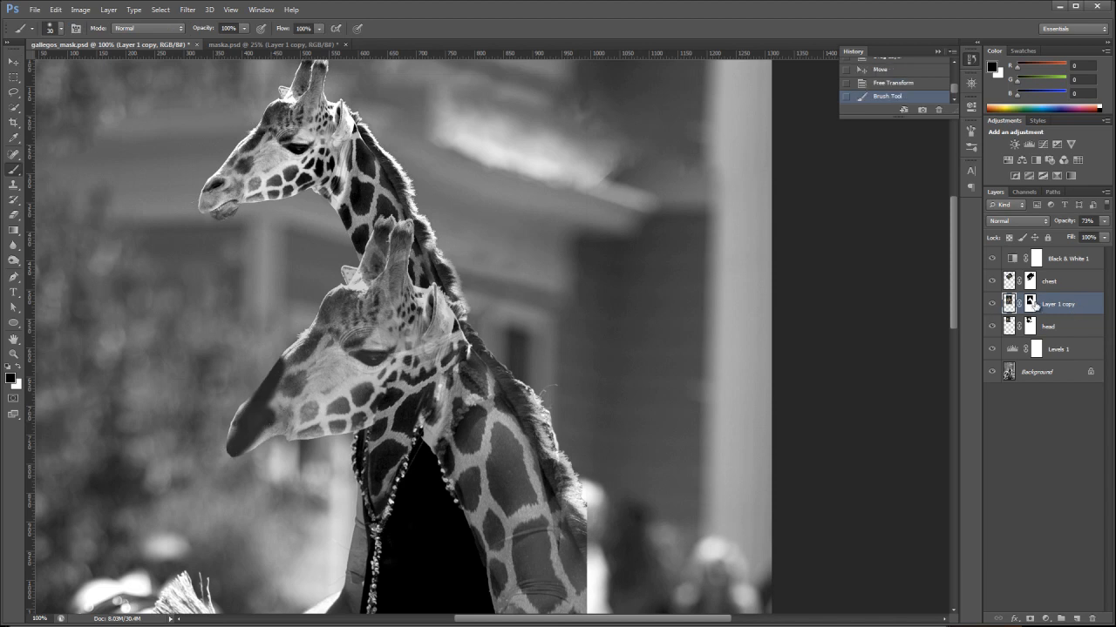
pyautogui.click(1030, 302)
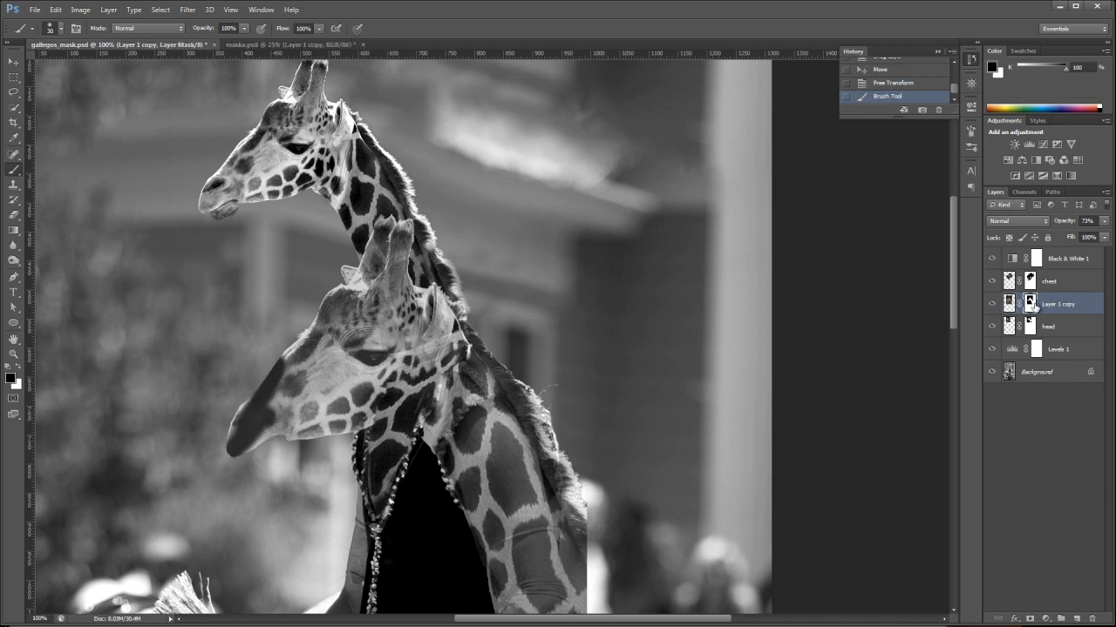
pyautogui.moveTo(251, 425)
pyautogui.mouseDown()
pyautogui.moveTo(285, 412)
pyautogui.moveTo(243, 426)
pyautogui.moveTo(237, 444)
pyautogui.moveTo(314, 318)
pyautogui.moveTo(224, 449)
pyautogui.moveTo(260, 398)
pyautogui.moveTo(231, 435)
pyautogui.mouseUp()
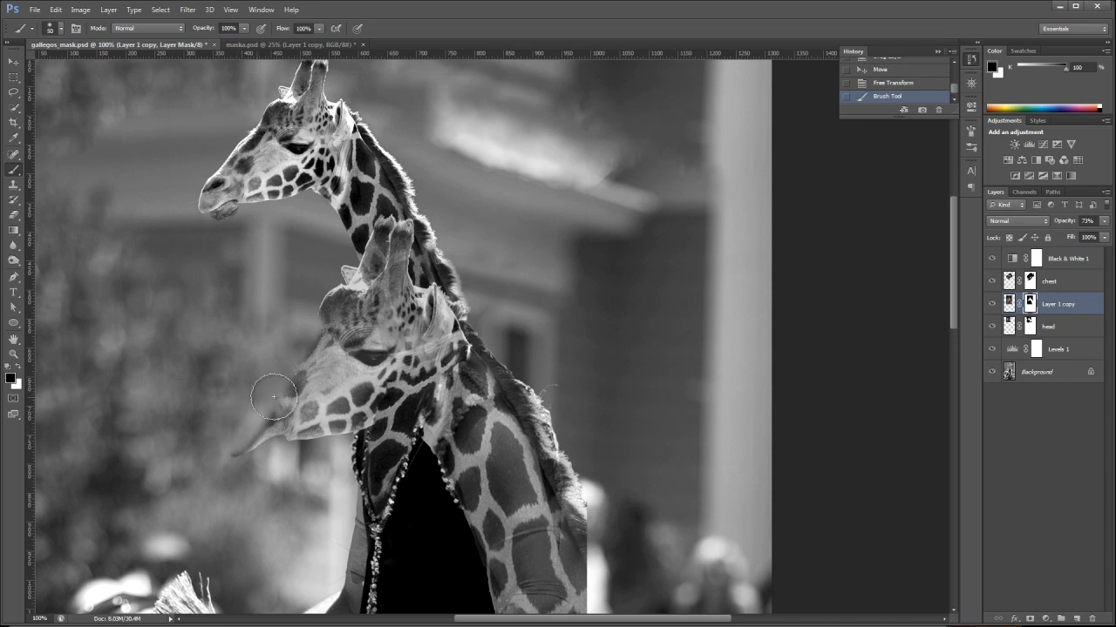
pyautogui.moveTo(324, 347)
pyautogui.mouseDown()
pyautogui.moveTo(366, 261)
pyautogui.moveTo(328, 276)
pyautogui.moveTo(397, 287)
pyautogui.moveTo(261, 435)
pyautogui.moveTo(243, 438)
pyautogui.moveTo(349, 331)
pyautogui.moveTo(317, 349)
pyautogui.moveTo(356, 299)
pyautogui.moveTo(436, 259)
pyautogui.mouseUp()
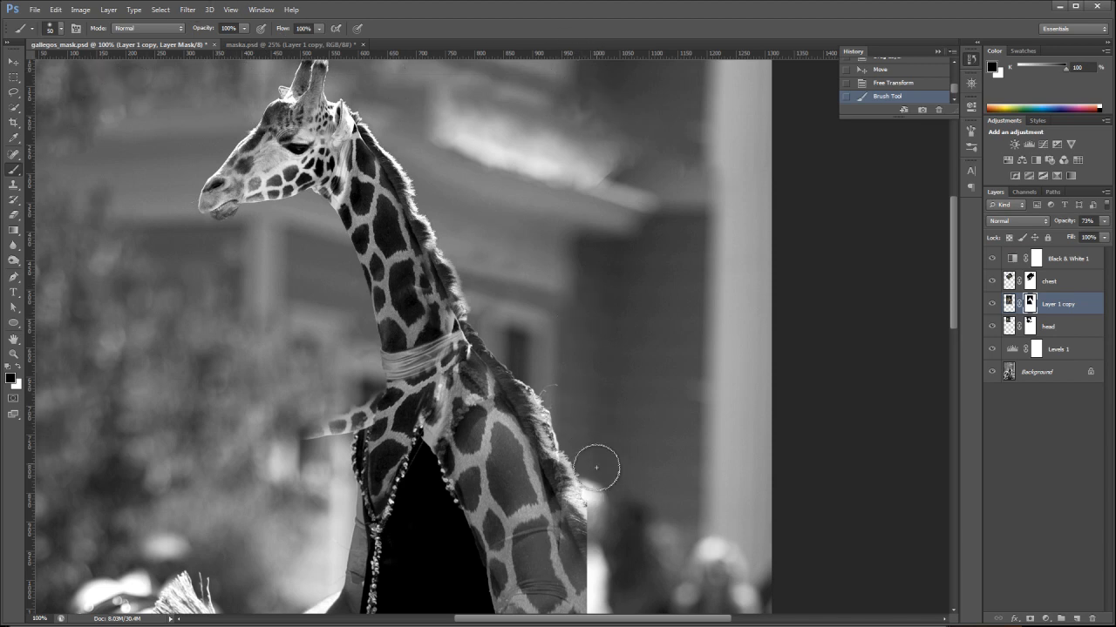
# Step: Mask out the giraffe skin over the vest, background and lower arm, keeping it only between the sleeve trim and the upper armband
pyautogui.moveTo(578, 475)
pyautogui.mouseDown()
pyautogui.moveTo(590, 579)
pyautogui.moveTo(597, 528)
pyautogui.moveTo(586, 546)
pyautogui.moveTo(549, 405)
pyautogui.moveTo(572, 560)
pyautogui.moveTo(576, 549)
pyautogui.moveTo(527, 557)
pyautogui.moveTo(558, 573)
pyautogui.moveTo(518, 584)
pyautogui.moveTo(547, 583)
pyautogui.moveTo(481, 572)
pyautogui.mouseUp()
pyautogui.moveTo(328, 410)
pyautogui.mouseDown()
pyautogui.moveTo(298, 419)
pyautogui.moveTo(330, 416)
pyautogui.moveTo(353, 384)
pyautogui.moveTo(388, 397)
pyautogui.moveTo(360, 467)
pyautogui.moveTo(387, 401)
pyautogui.moveTo(389, 425)
pyautogui.moveTo(444, 377)
pyautogui.moveTo(419, 454)
pyautogui.moveTo(461, 373)
pyautogui.moveTo(518, 372)
pyautogui.moveTo(447, 373)
pyautogui.moveTo(544, 387)
pyautogui.moveTo(469, 353)
pyautogui.moveTo(561, 393)
pyautogui.moveTo(448, 388)
pyautogui.moveTo(428, 410)
pyautogui.moveTo(447, 396)
pyautogui.moveTo(426, 483)
pyautogui.moveTo(444, 410)
pyautogui.moveTo(437, 469)
pyautogui.moveTo(460, 405)
pyautogui.moveTo(501, 393)
pyautogui.moveTo(556, 416)
pyautogui.moveTo(481, 388)
pyautogui.moveTo(531, 426)
pyautogui.moveTo(565, 475)
pyautogui.moveTo(546, 409)
pyautogui.moveTo(568, 505)
pyautogui.moveTo(566, 462)
pyautogui.moveTo(573, 549)
pyautogui.moveTo(574, 488)
pyautogui.moveTo(583, 612)
pyautogui.moveTo(518, 587)
pyautogui.moveTo(483, 597)
pyautogui.moveTo(555, 576)
pyautogui.moveTo(510, 555)
pyautogui.moveTo(485, 583)
pyautogui.moveTo(539, 547)
pyautogui.moveTo(451, 560)
pyautogui.moveTo(559, 550)
pyautogui.moveTo(579, 531)
pyautogui.moveTo(543, 542)
pyautogui.moveTo(562, 558)
pyautogui.moveTo(517, 542)
pyautogui.mouseUp()
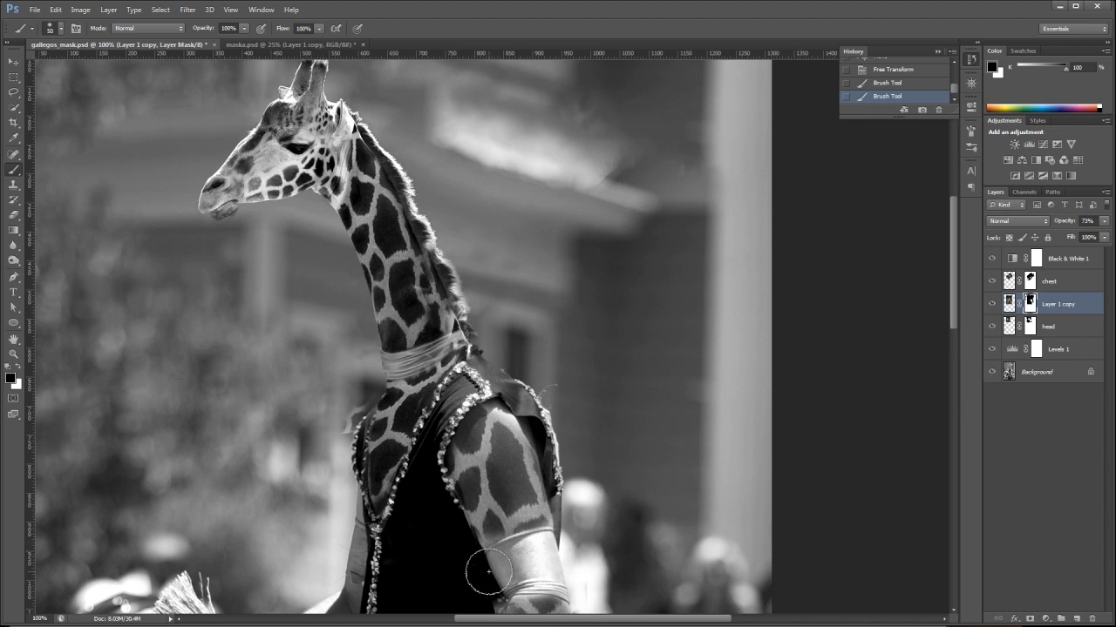
pyautogui.click(426, 517)
pyautogui.scroll(-5, 496, 440)
pyautogui.scroll(-1, 503, 438)
pyautogui.moveTo(577, 519)
pyautogui.mouseDown()
pyautogui.moveTo(600, 512)
pyautogui.moveTo(503, 438)
pyautogui.moveTo(480, 464)
pyautogui.moveTo(523, 519)
pyautogui.moveTo(474, 461)
pyautogui.moveTo(600, 429)
pyautogui.moveTo(575, 379)
pyautogui.moveTo(598, 350)
pyautogui.moveTo(584, 491)
pyautogui.moveTo(523, 537)
pyautogui.mouseUp()
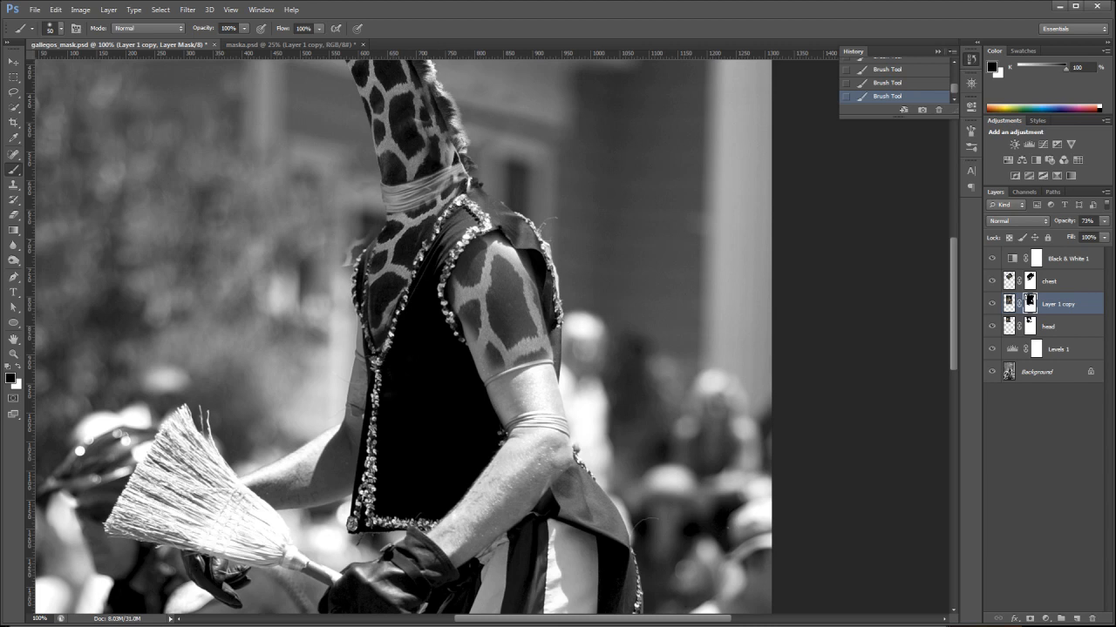
pyautogui.scroll(-1, 399, 336)
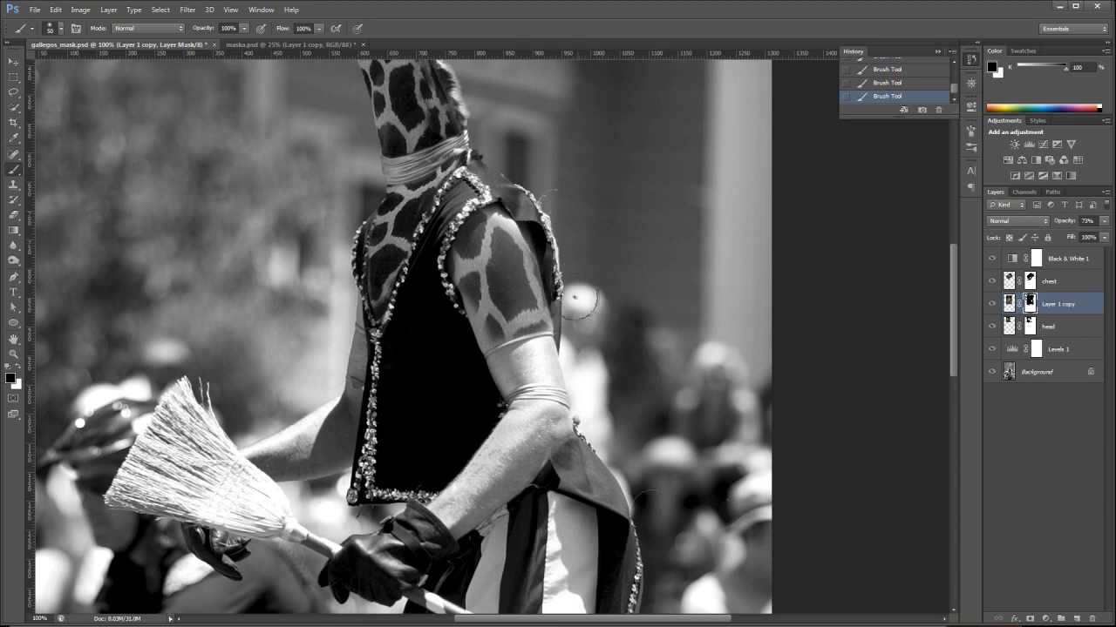
# Step: Raise the upper-arm layer's opacity to 100% and mask out skin spilling onto the vest's back shoulder edge
pyautogui.click(1104, 221)
pyautogui.moveTo(1105, 234); pyautogui.dragTo(1107, 234)
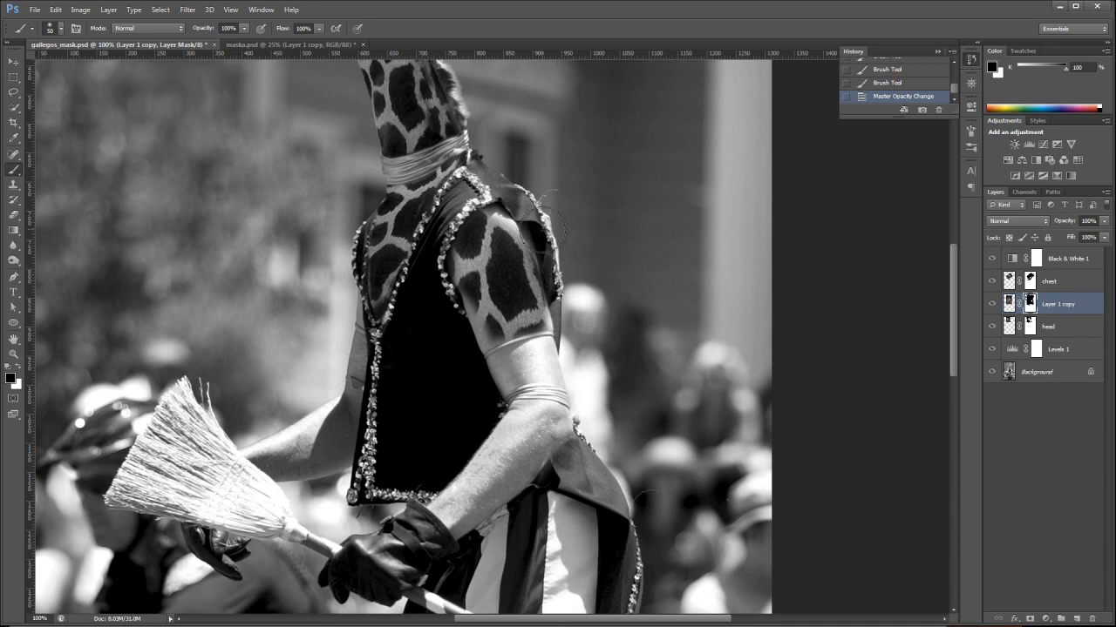
pyautogui.moveTo(533, 213)
pyautogui.mouseDown()
pyautogui.moveTo(488, 209)
pyautogui.moveTo(554, 223)
pyautogui.mouseUp()
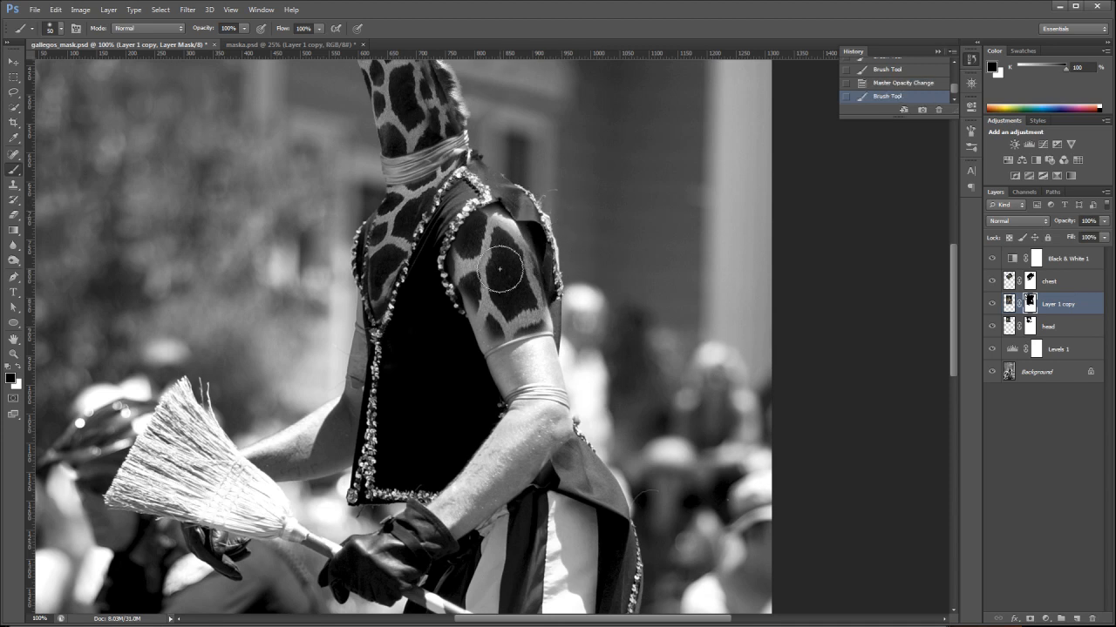
# Step: Refine the upper-arm mask in white with a 20 px brush to bring the spots up to the beaded sleeve trim and arm edge
pyautogui.press('x')
pyautogui.press('[')
pyautogui.press('[')
pyautogui.press('[')
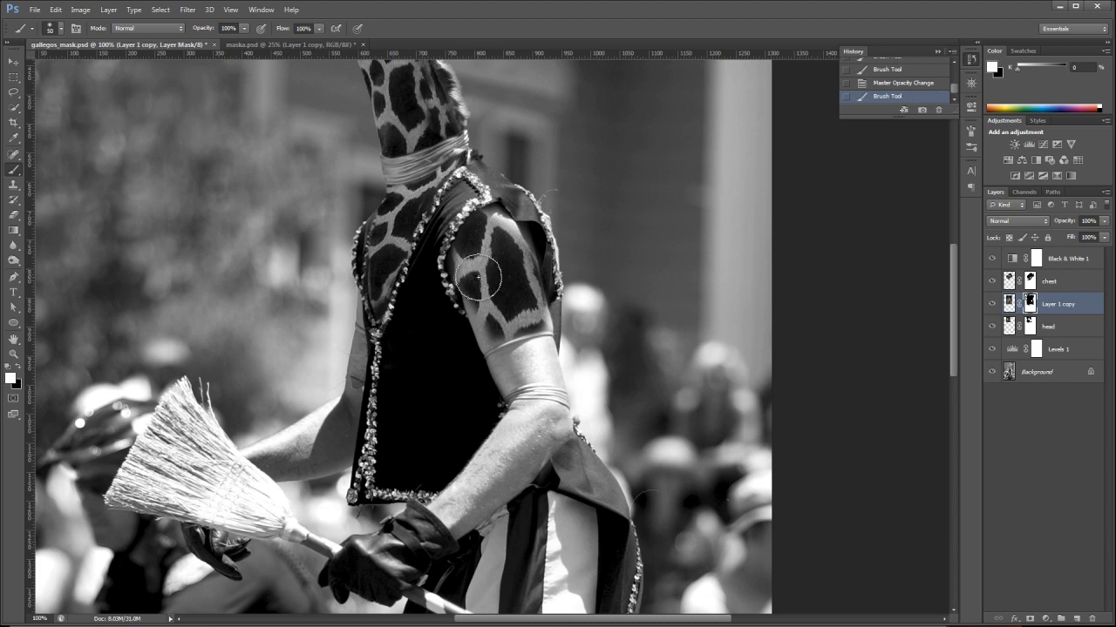
pyautogui.moveTo(461, 277)
pyautogui.mouseDown()
pyautogui.moveTo(483, 347)
pyautogui.moveTo(519, 330)
pyautogui.moveTo(488, 325)
pyautogui.mouseUp()
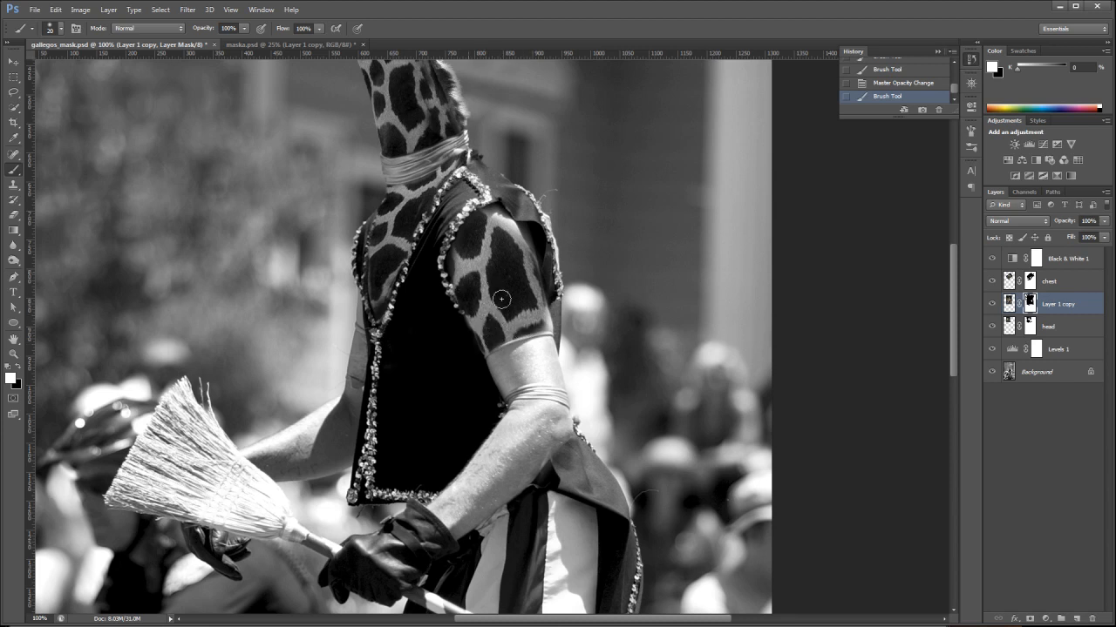
pyautogui.click(479, 272)
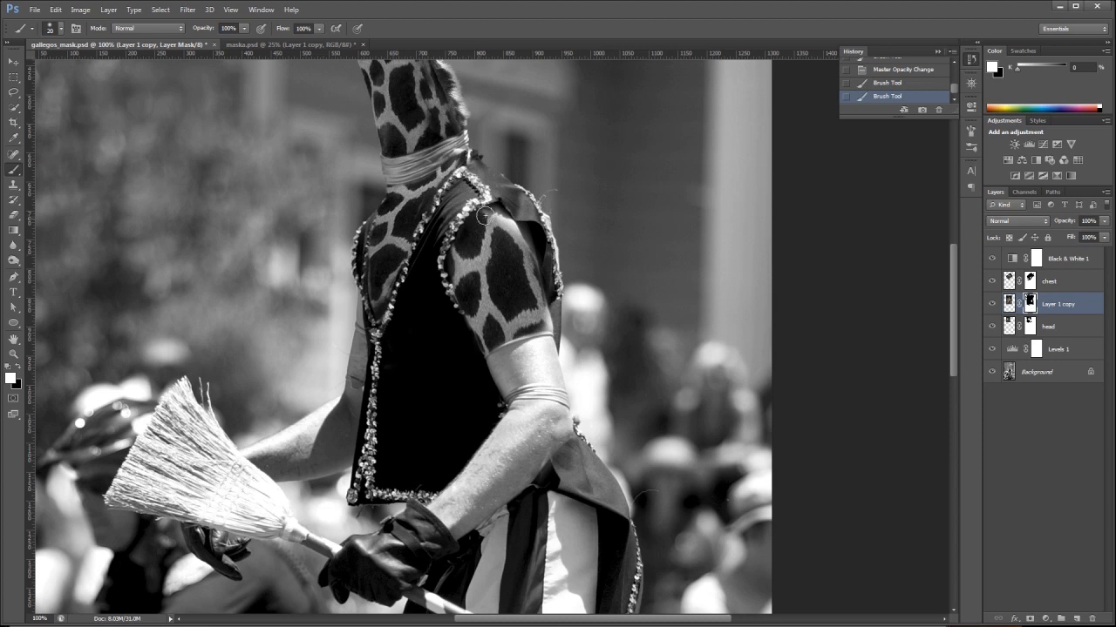
pyautogui.moveTo(496, 213)
pyautogui.mouseDown()
pyautogui.moveTo(533, 254)
pyautogui.moveTo(531, 302)
pyautogui.moveTo(549, 327)
pyautogui.moveTo(541, 292)
pyautogui.moveTo(549, 328)
pyautogui.moveTo(520, 328)
pyautogui.moveTo(507, 312)
pyautogui.mouseUp()
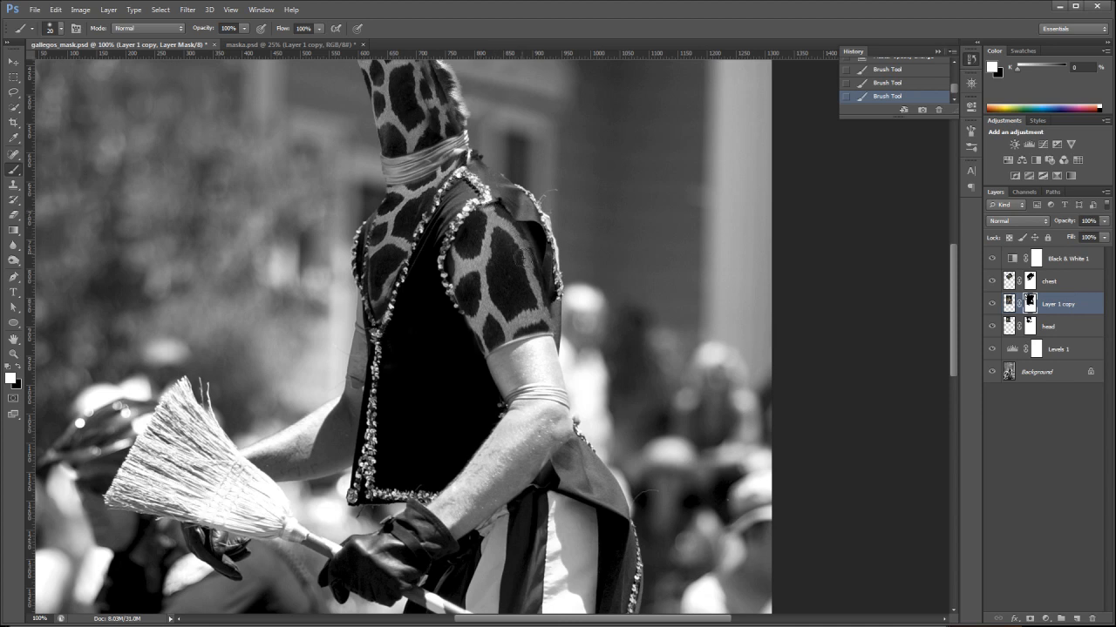
pyautogui.click(481, 289)
# Step: Duplicate the upper-arm giraffe layer and delete the copy's layer mask
pyautogui.moveTo(1059, 305); pyautogui.dragTo(1077, 618)
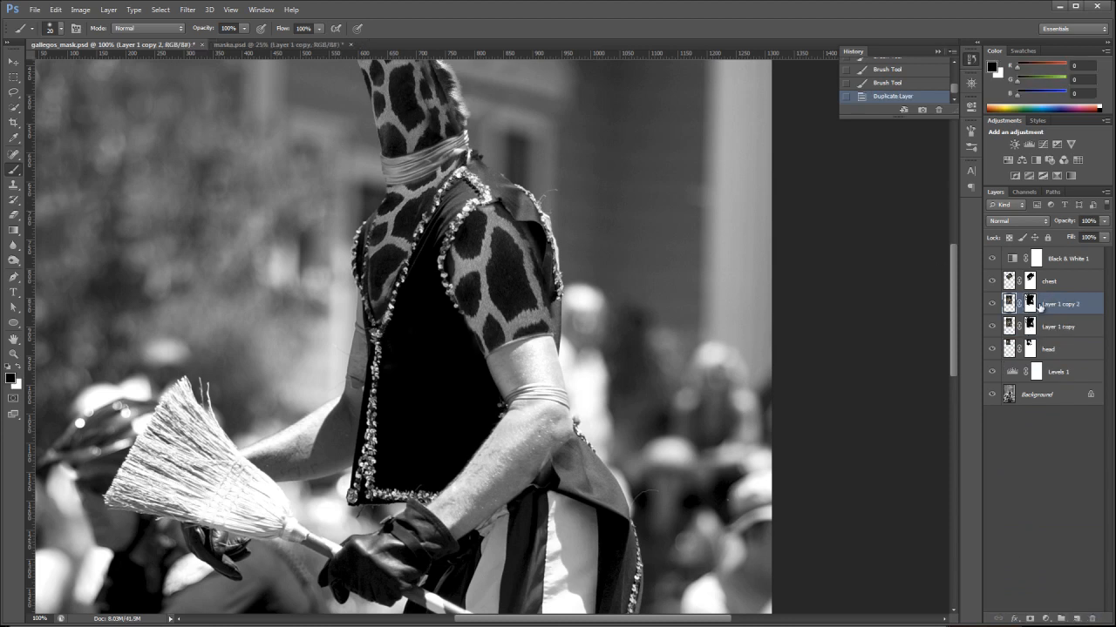
pyautogui.click(1029, 302)
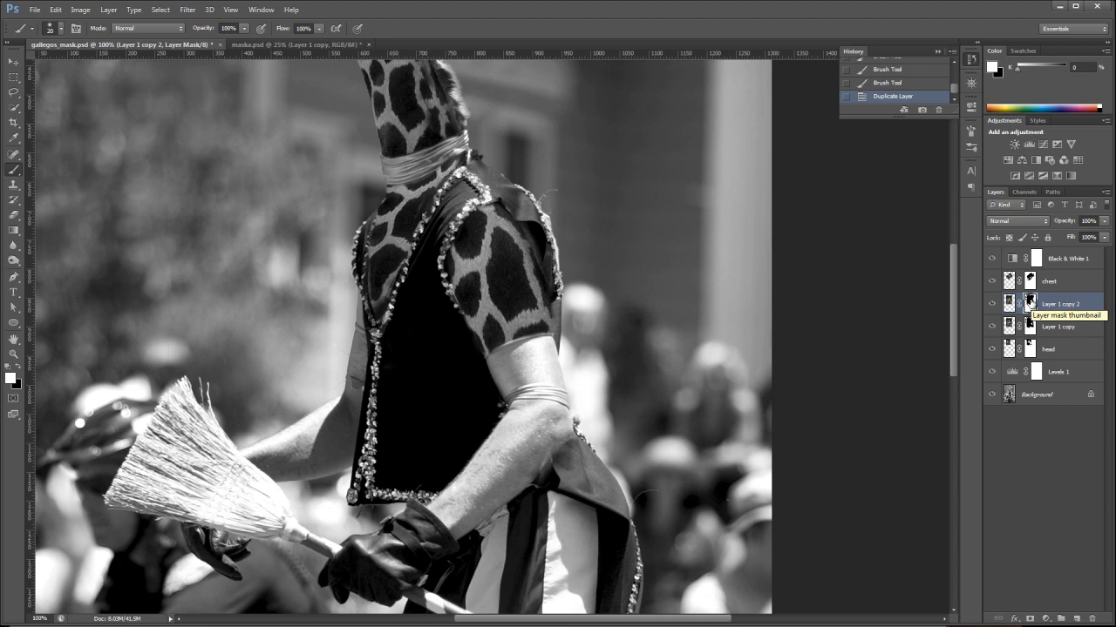
pyautogui.rightClick(1030, 302)
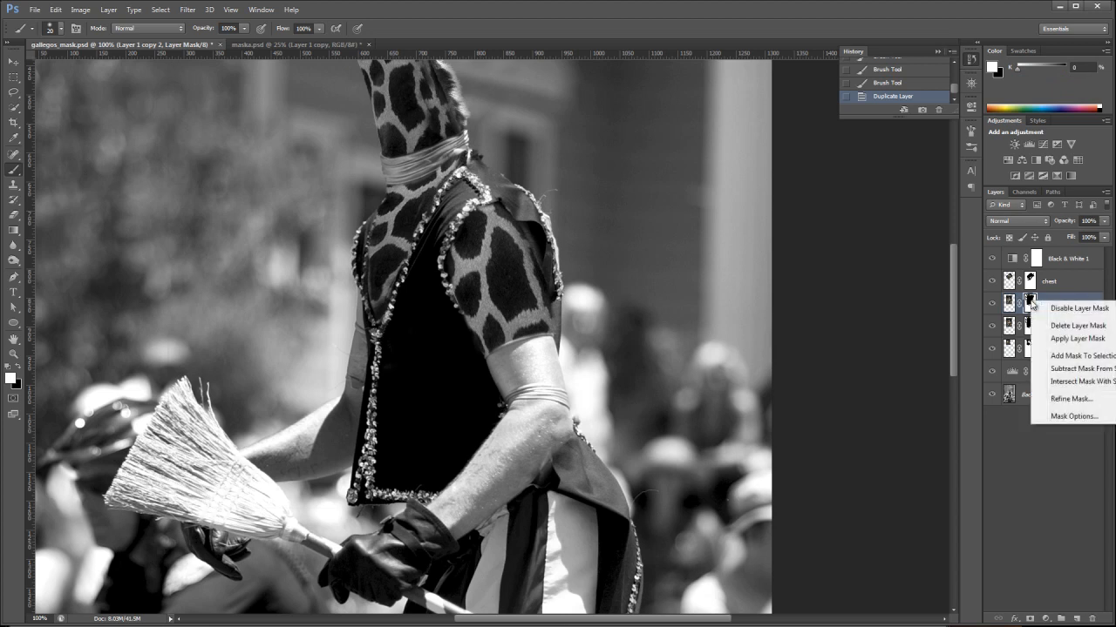
pyautogui.click(1078, 326)
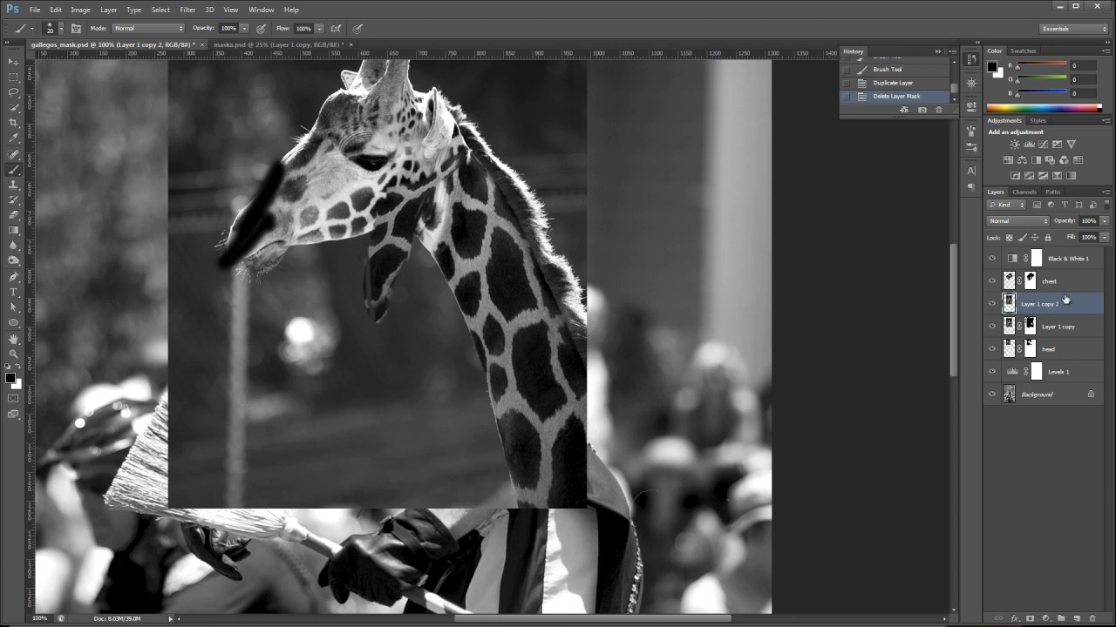
# Step: Add a blank white mask to the duplicate giraffe layer and lower its opacity to 31%
pyautogui.click(1030, 618)
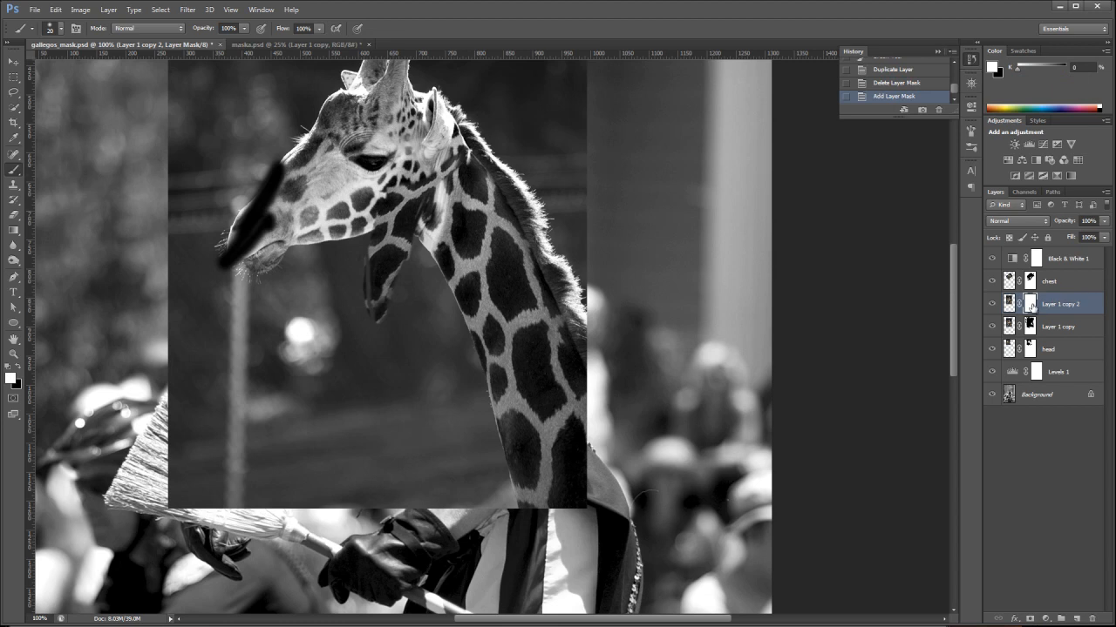
pyautogui.click(1104, 222)
pyautogui.moveTo(1102, 236); pyautogui.dragTo(1062, 233)
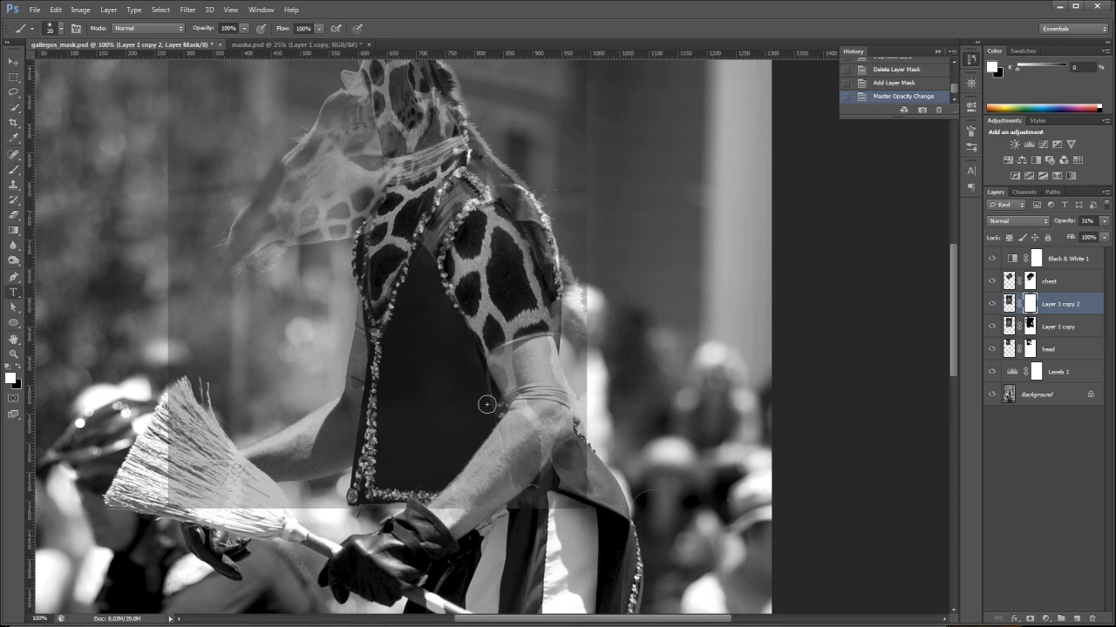
pyautogui.press('t')
pyautogui.click(485, 431)
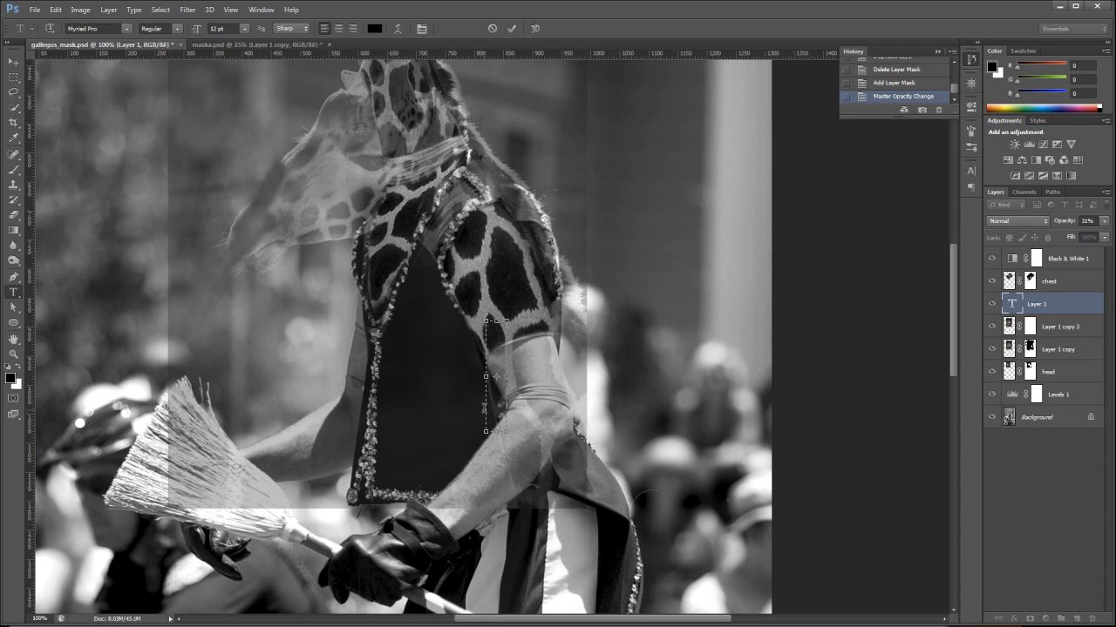
pyautogui.press('Escape')
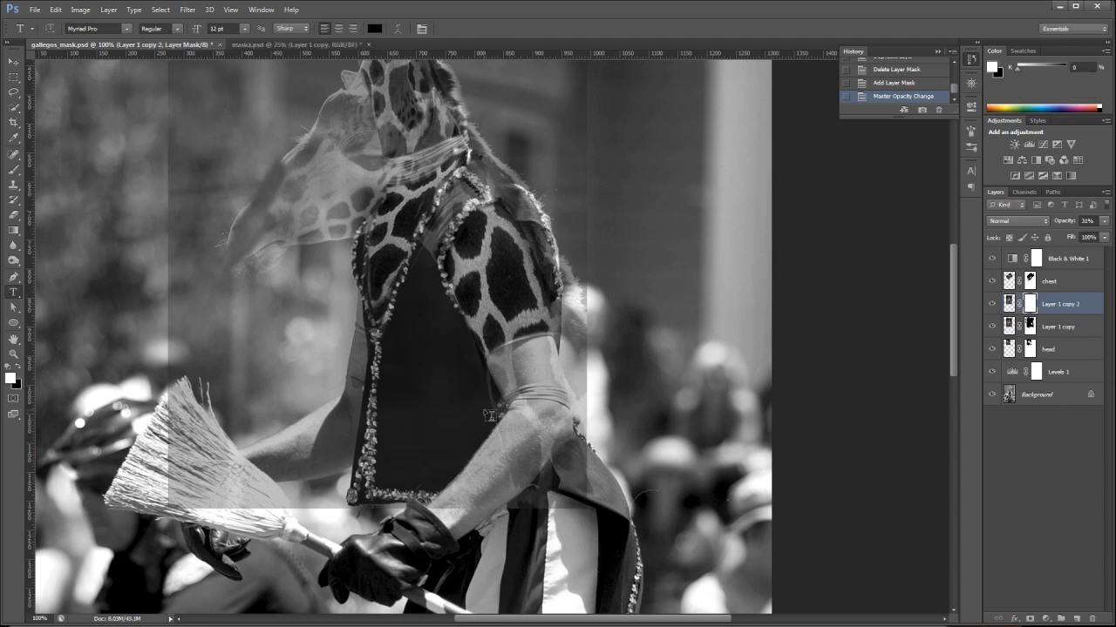
# Step: Rotate the duplicate giraffe layer about 55° and position its neck spots over the man's forearm
pyautogui.hotkey('ctrl', 't')
pyautogui.moveTo(544, 411); pyautogui.dragTo(542, 456)
pyautogui.moveTo(558, 582); pyautogui.dragTo(143, 518)
pyautogui.moveTo(580, 435); pyautogui.dragTo(740, 429)
pyautogui.moveTo(259, 185); pyautogui.dragTo(249, 220)
pyautogui.moveTo(648, 384); pyautogui.dragTo(606, 358)
pyautogui.moveTo(193, 215); pyautogui.dragTo(191, 261)
pyautogui.moveTo(596, 363); pyautogui.dragTo(582, 364)
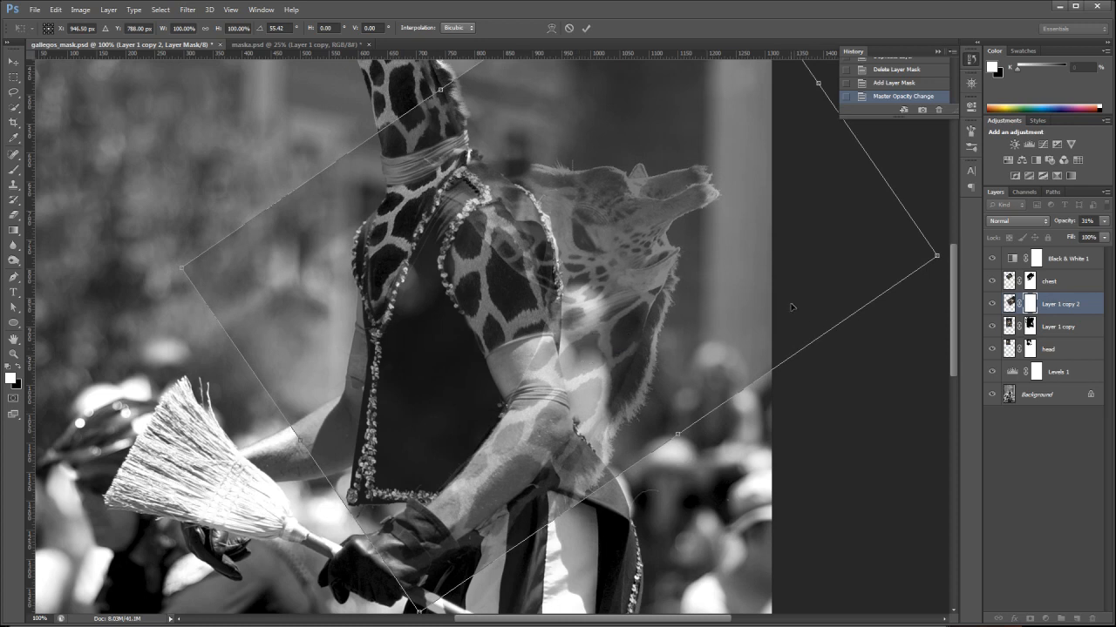
pyautogui.press('Return')
pyautogui.press('t')
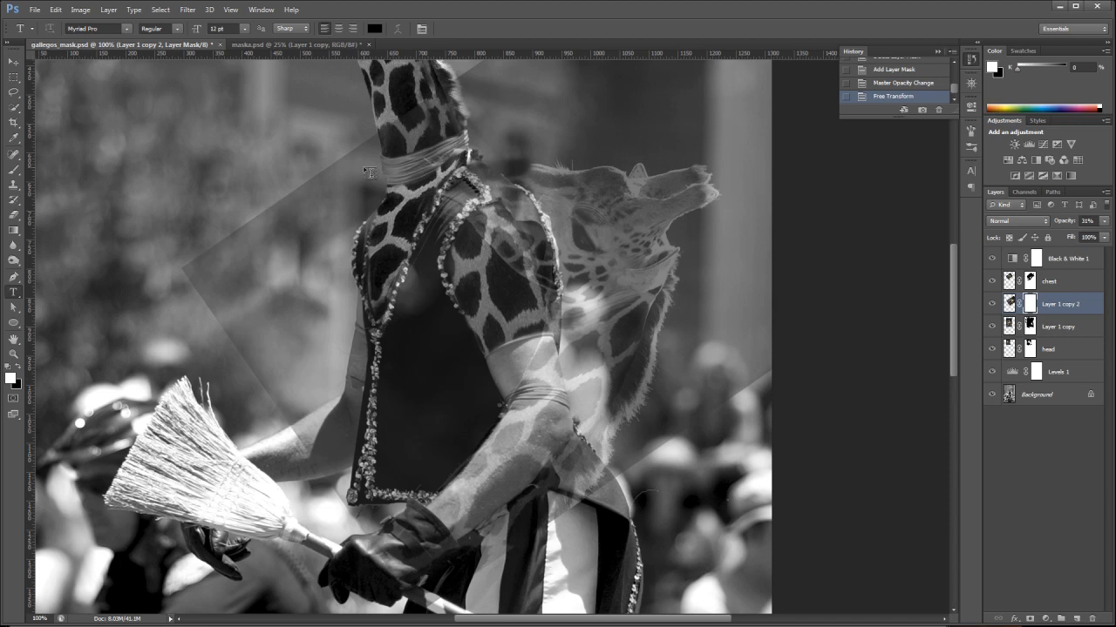
# Step: Paint the duplicate giraffe layer's mask black with a 90 px brush to hide the giraffe around the man's forearm
pyautogui.click(12, 171)
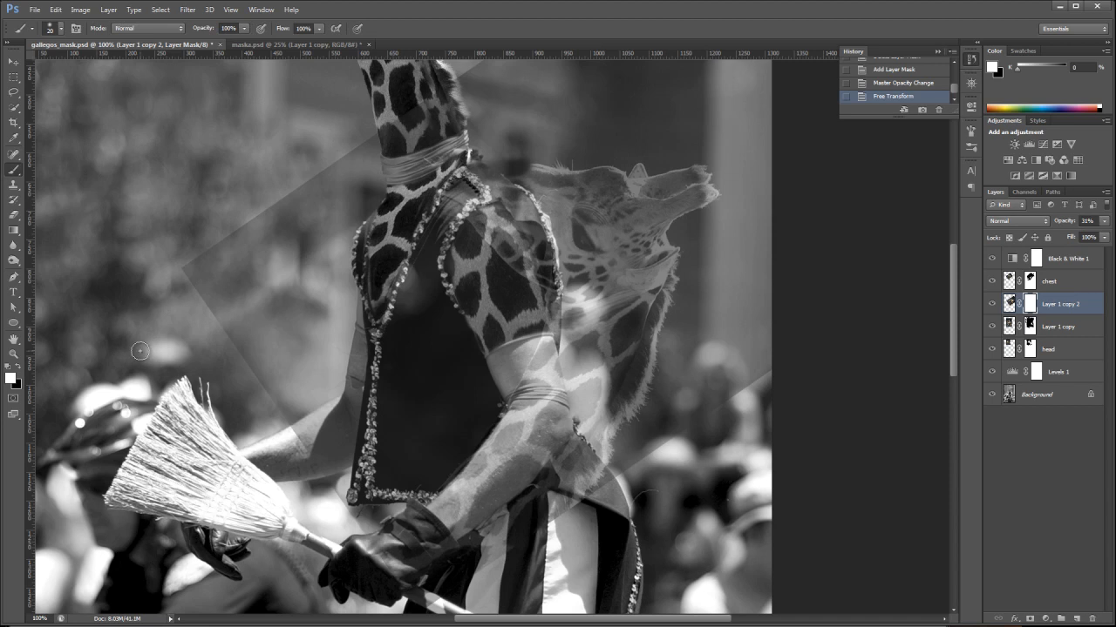
pyautogui.press('x')
pyautogui.press(']')
pyautogui.press(']')
pyautogui.press(']')
pyautogui.press(']')
pyautogui.press(']')
pyautogui.press(']')
pyautogui.press(']')
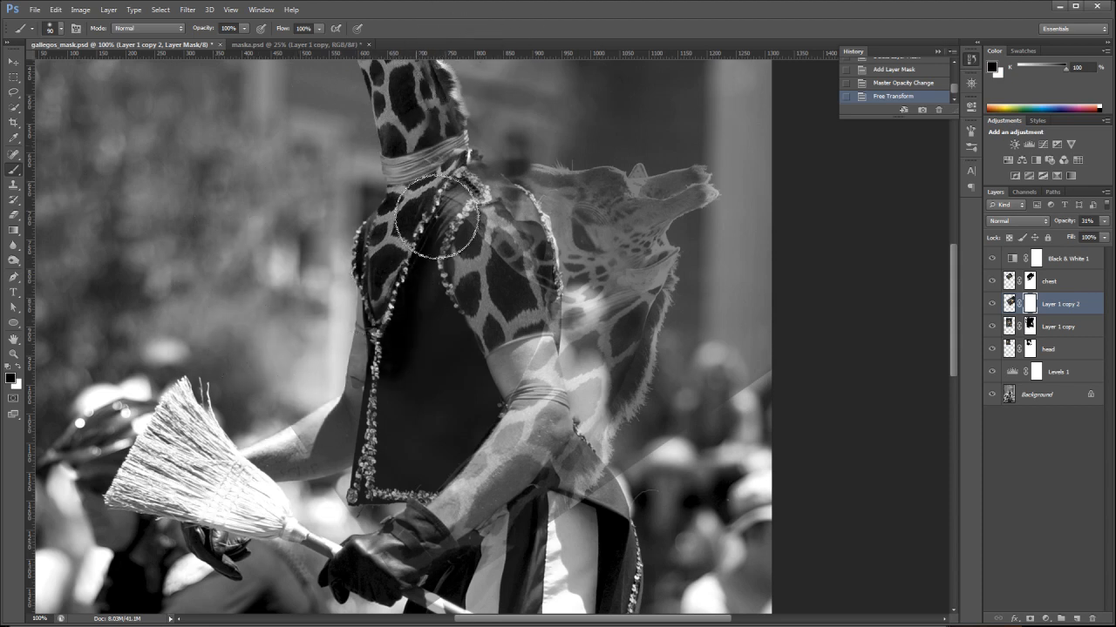
pyautogui.moveTo(590, 105)
pyautogui.mouseDown()
pyautogui.moveTo(644, 42)
pyautogui.moveTo(715, 125)
pyautogui.moveTo(705, 210)
pyautogui.moveTo(719, 228)
pyautogui.moveTo(516, 229)
pyautogui.moveTo(728, 201)
pyautogui.moveTo(552, 193)
pyautogui.moveTo(574, 263)
pyautogui.moveTo(476, 250)
pyautogui.moveTo(553, 248)
pyautogui.moveTo(463, 281)
pyautogui.moveTo(657, 251)
pyautogui.moveTo(534, 277)
pyautogui.moveTo(468, 318)
pyautogui.moveTo(610, 344)
pyautogui.moveTo(522, 355)
pyautogui.moveTo(583, 356)
pyautogui.moveTo(492, 370)
pyautogui.moveTo(537, 375)
pyautogui.moveTo(486, 386)
pyautogui.moveTo(572, 367)
pyautogui.moveTo(614, 380)
pyautogui.moveTo(598, 382)
pyautogui.moveTo(594, 255)
pyautogui.moveTo(569, 227)
pyautogui.moveTo(644, 293)
pyautogui.moveTo(515, 229)
pyautogui.moveTo(687, 289)
pyautogui.moveTo(684, 227)
pyautogui.moveTo(672, 419)
pyautogui.moveTo(678, 288)
pyautogui.moveTo(693, 411)
pyautogui.moveTo(631, 433)
pyautogui.moveTo(582, 277)
pyautogui.moveTo(655, 377)
pyautogui.moveTo(733, 352)
pyautogui.moveTo(814, 299)
pyautogui.moveTo(687, 418)
pyautogui.moveTo(739, 401)
pyautogui.moveTo(775, 167)
pyautogui.moveTo(627, 536)
pyautogui.moveTo(605, 385)
pyautogui.moveTo(561, 541)
pyautogui.moveTo(623, 415)
pyautogui.moveTo(556, 336)
pyautogui.moveTo(529, 333)
pyautogui.moveTo(594, 380)
pyautogui.moveTo(608, 404)
pyautogui.moveTo(584, 392)
pyautogui.moveTo(584, 496)
pyautogui.moveTo(488, 556)
pyautogui.moveTo(593, 482)
pyautogui.moveTo(421, 583)
pyautogui.moveTo(608, 549)
pyautogui.moveTo(651, 581)
pyautogui.moveTo(446, 596)
pyautogui.moveTo(388, 586)
pyautogui.moveTo(380, 560)
pyautogui.moveTo(405, 552)
pyautogui.moveTo(426, 581)
pyautogui.moveTo(402, 538)
pyautogui.moveTo(413, 453)
pyautogui.moveTo(377, 525)
pyautogui.moveTo(473, 376)
pyautogui.moveTo(447, 294)
pyautogui.moveTo(307, 528)
pyautogui.moveTo(281, 281)
pyautogui.mouseUp()
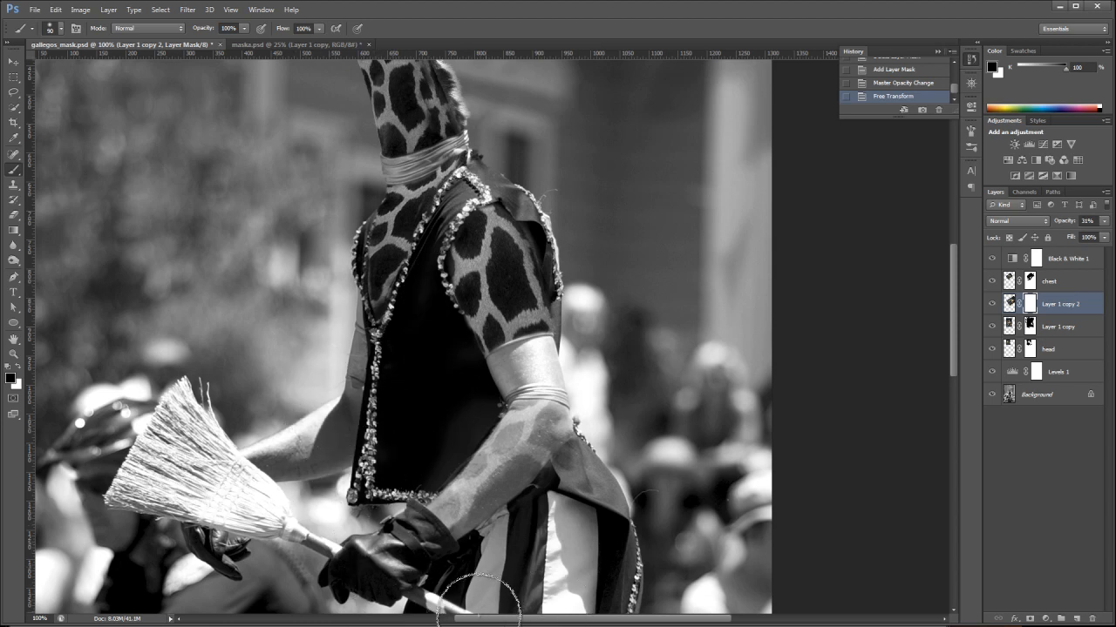
pyautogui.moveTo(520, 600); pyautogui.dragTo(697, 501)
pyautogui.scroll(-1, 697, 500)
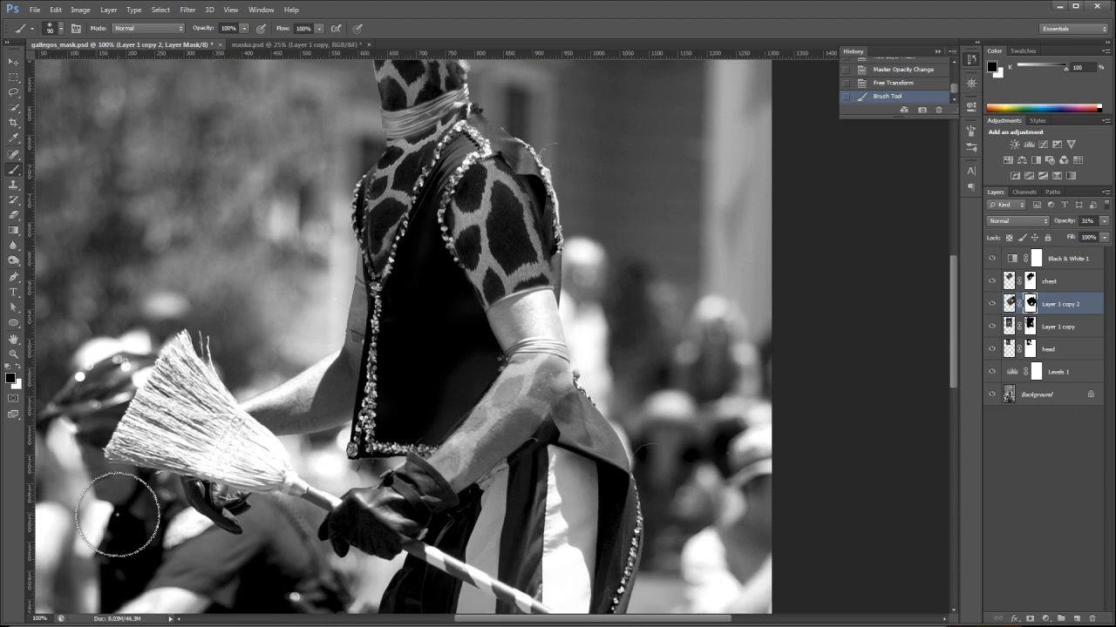
# Step: Mask out in black the remaining giraffe layer edges over the background beside and below the man
pyautogui.doubleClick(10, 343)
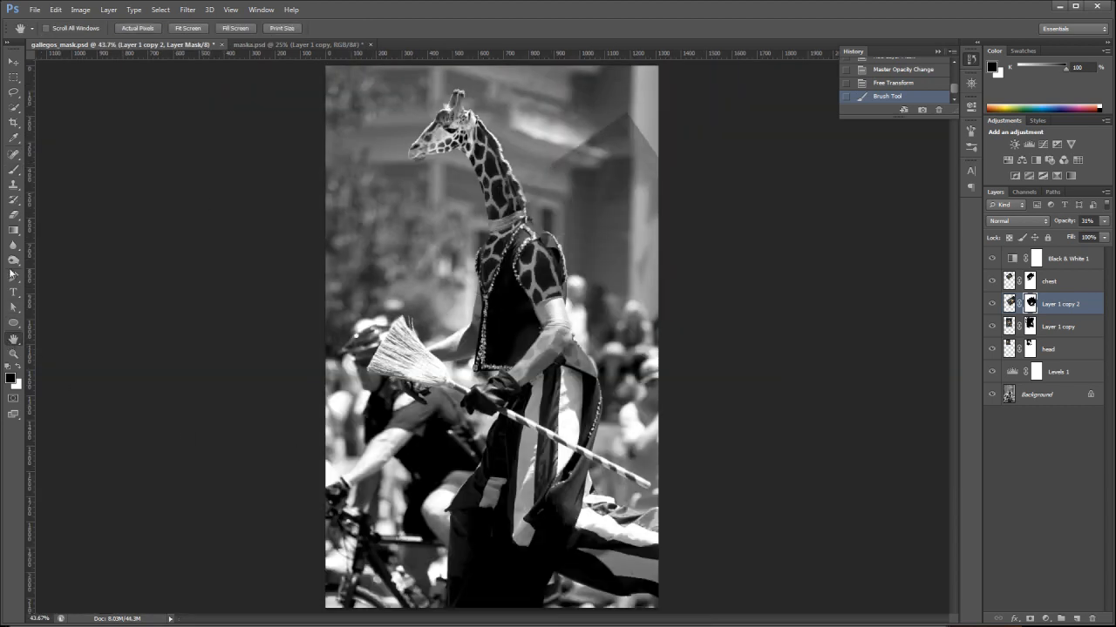
pyautogui.press('b')
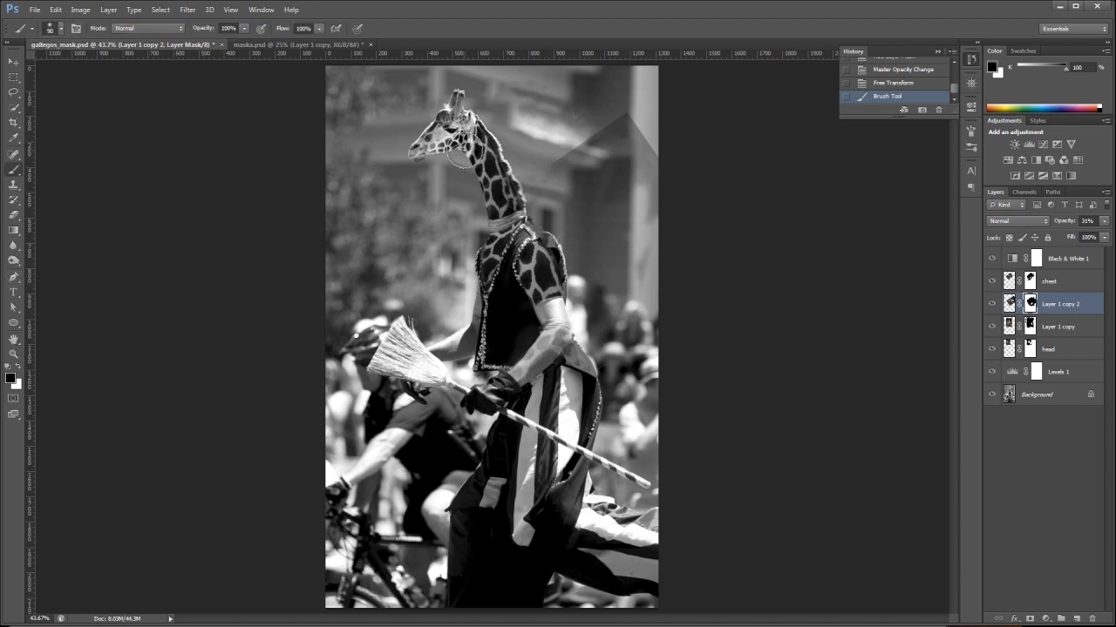
pyautogui.moveTo(576, 174)
pyautogui.mouseDown()
pyautogui.moveTo(654, 90)
pyautogui.moveTo(569, 158)
pyautogui.moveTo(636, 127)
pyautogui.moveTo(599, 131)
pyautogui.moveTo(613, 120)
pyautogui.moveTo(611, 194)
pyautogui.moveTo(579, 160)
pyautogui.moveTo(546, 161)
pyautogui.moveTo(606, 131)
pyautogui.moveTo(645, 138)
pyautogui.moveTo(639, 188)
pyautogui.moveTo(559, 173)
pyautogui.moveTo(600, 199)
pyautogui.moveTo(564, 228)
pyautogui.moveTo(584, 229)
pyautogui.moveTo(590, 267)
pyautogui.mouseUp()
pyautogui.moveTo(539, 207)
pyautogui.mouseDown()
pyautogui.moveTo(644, 264)
pyautogui.moveTo(659, 333)
pyautogui.moveTo(539, 296)
pyautogui.moveTo(620, 352)
pyautogui.mouseUp()
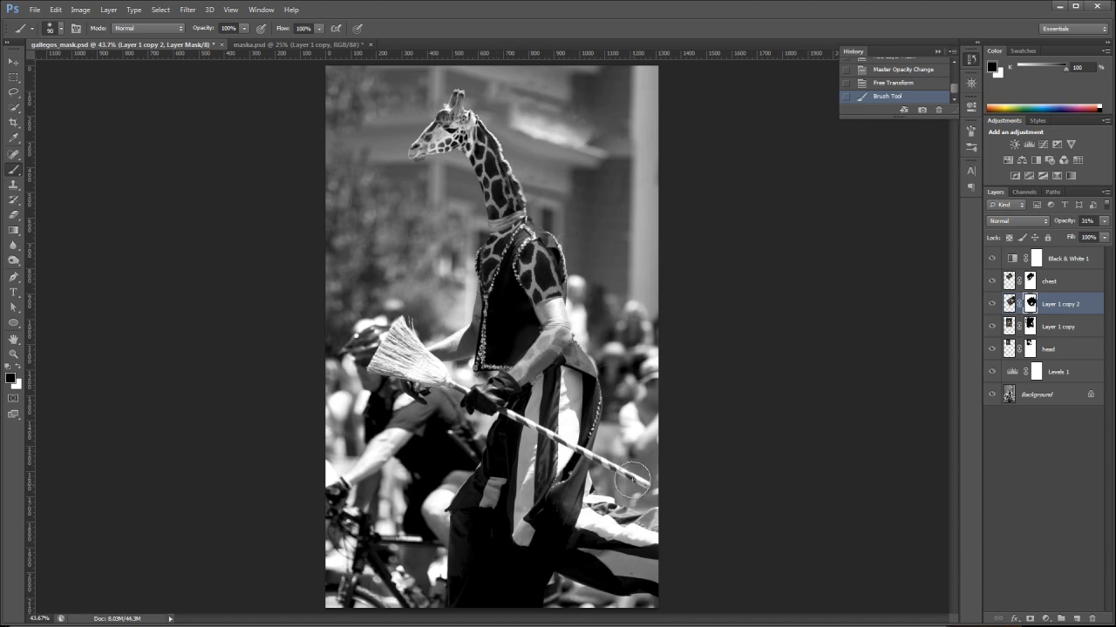
pyautogui.click(513, 445)
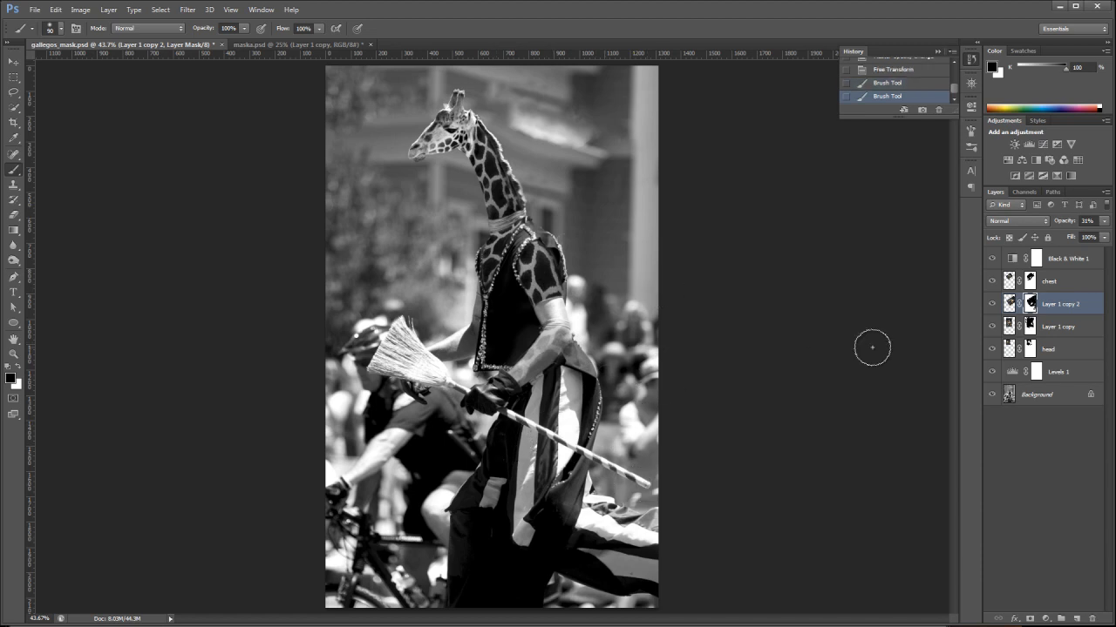
# Step: Raise the duplicate giraffe layer's opacity to 100% and mask out in black the skin spilling past the forearm, elbow and glove cuff
pyautogui.click(1106, 221)
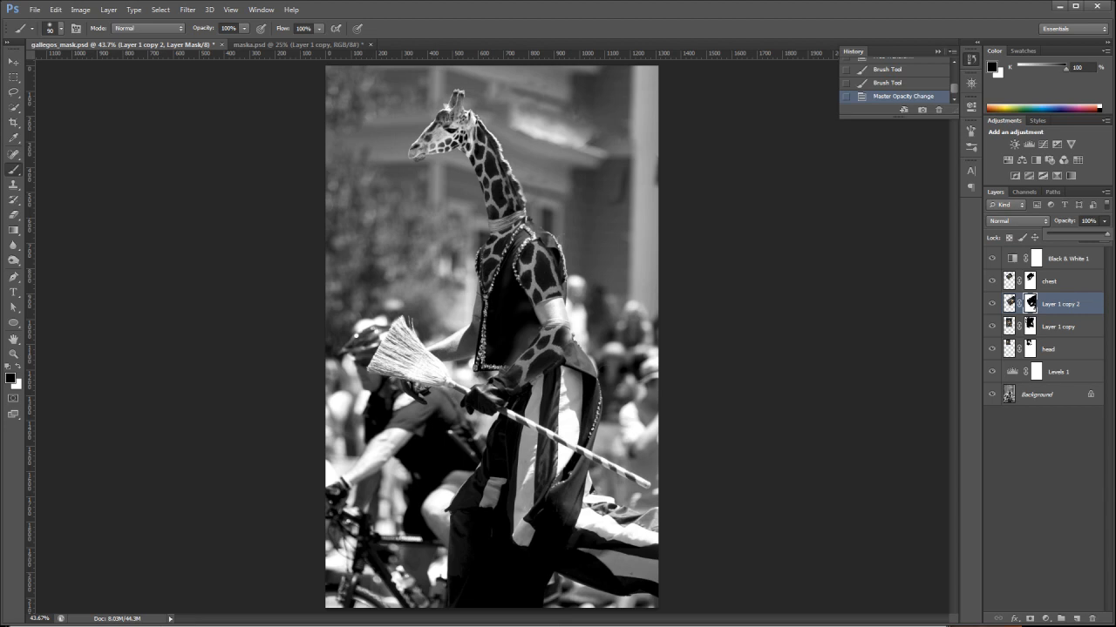
pyautogui.press('Return')
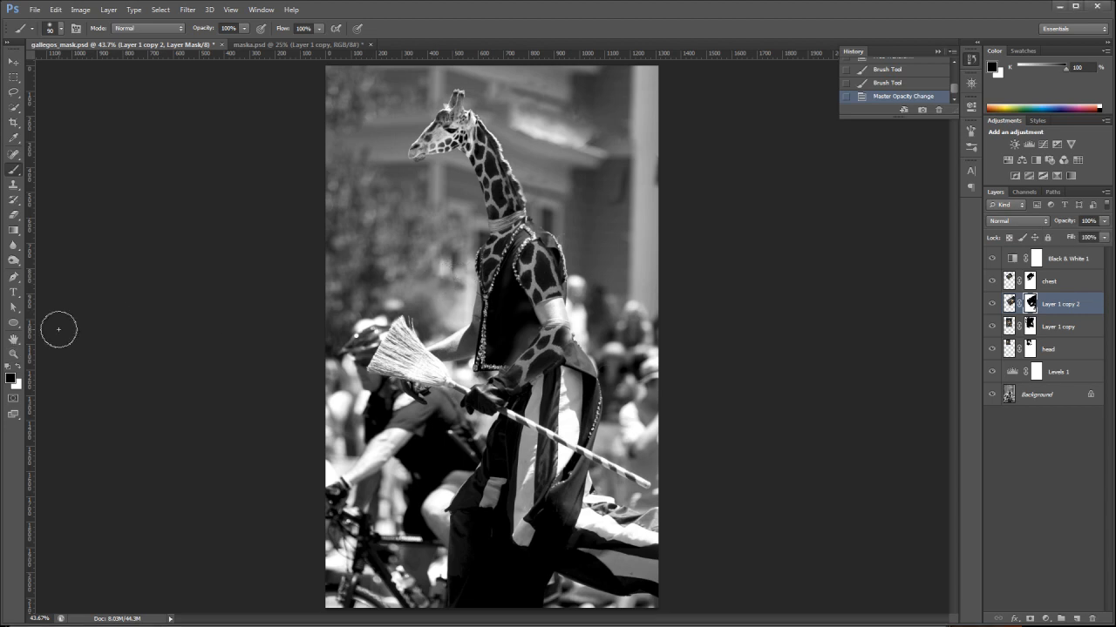
pyautogui.click(14, 355)
pyautogui.moveTo(440, 272); pyautogui.dragTo(613, 425)
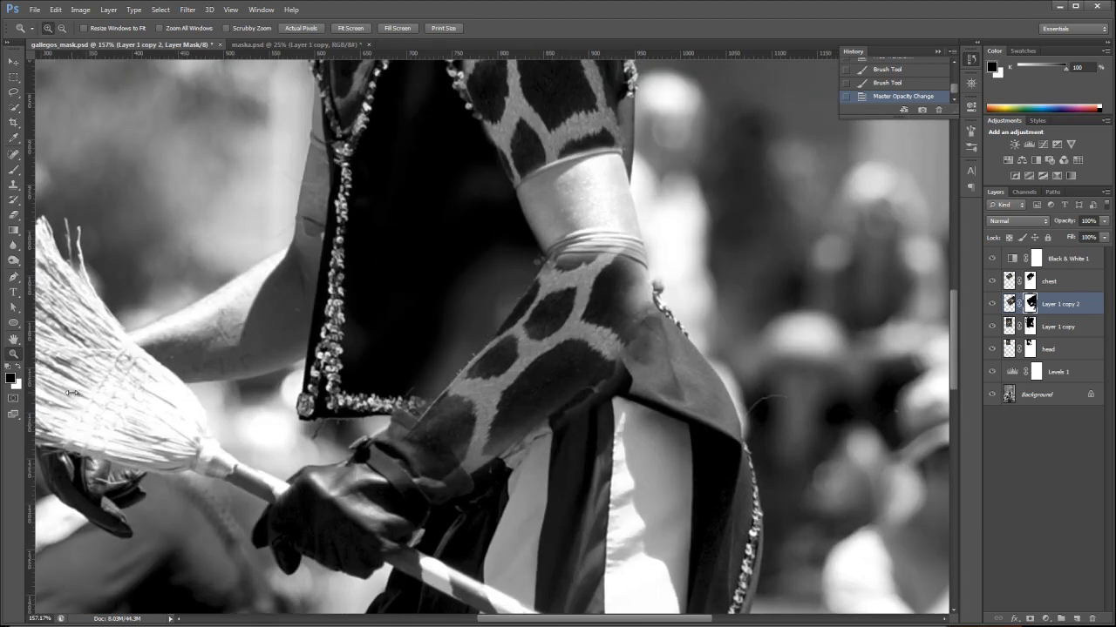
pyautogui.press('b')
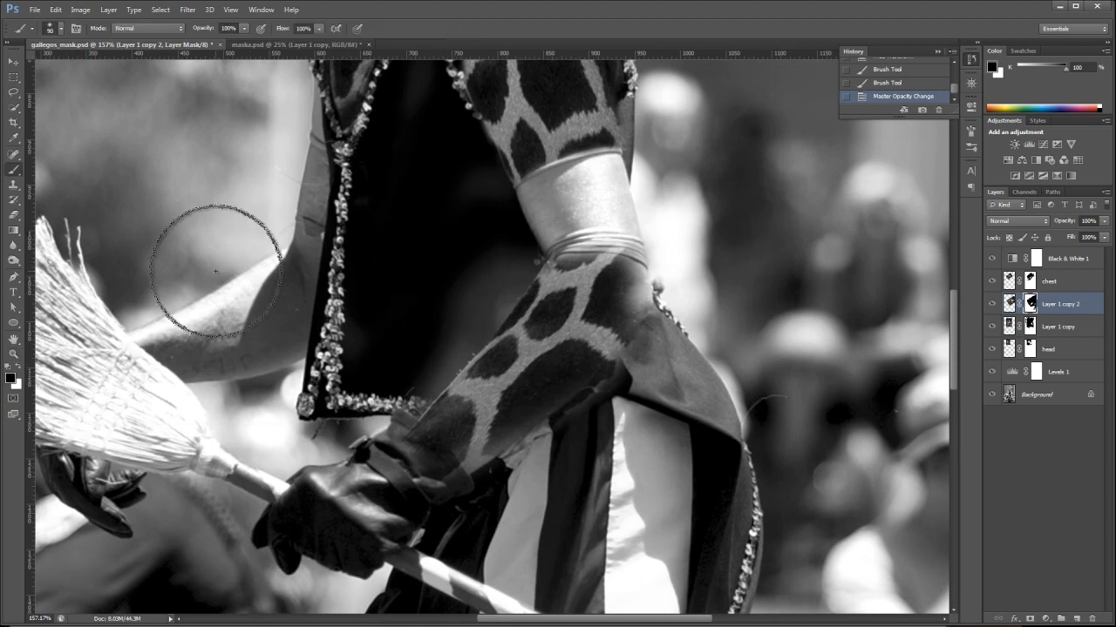
pyautogui.moveTo(456, 287)
pyautogui.mouseDown()
pyautogui.moveTo(504, 282)
pyautogui.moveTo(455, 319)
pyautogui.moveTo(518, 254)
pyautogui.moveTo(393, 390)
pyautogui.moveTo(388, 409)
pyautogui.moveTo(427, 369)
pyautogui.moveTo(397, 408)
pyautogui.moveTo(330, 426)
pyautogui.moveTo(344, 411)
pyautogui.moveTo(303, 458)
pyautogui.moveTo(380, 459)
pyautogui.moveTo(468, 498)
pyautogui.moveTo(440, 493)
pyautogui.moveTo(387, 448)
pyautogui.moveTo(473, 524)
pyautogui.moveTo(320, 453)
pyautogui.moveTo(454, 511)
pyautogui.moveTo(537, 496)
pyautogui.moveTo(649, 382)
pyautogui.moveTo(625, 418)
pyautogui.moveTo(680, 311)
pyautogui.moveTo(692, 245)
pyautogui.moveTo(663, 168)
pyautogui.moveTo(651, 213)
pyautogui.moveTo(602, 223)
pyautogui.moveTo(665, 252)
pyautogui.moveTo(548, 241)
pyautogui.moveTo(489, 290)
pyautogui.moveTo(493, 267)
pyautogui.moveTo(403, 320)
pyautogui.moveTo(422, 379)
pyautogui.moveTo(474, 327)
pyautogui.moveTo(427, 376)
pyautogui.moveTo(528, 198)
pyautogui.moveTo(497, 214)
pyautogui.moveTo(369, 357)
pyautogui.moveTo(351, 412)
pyautogui.moveTo(429, 491)
pyautogui.moveTo(473, 515)
pyautogui.moveTo(546, 486)
pyautogui.moveTo(647, 380)
pyautogui.moveTo(699, 296)
pyautogui.mouseUp()
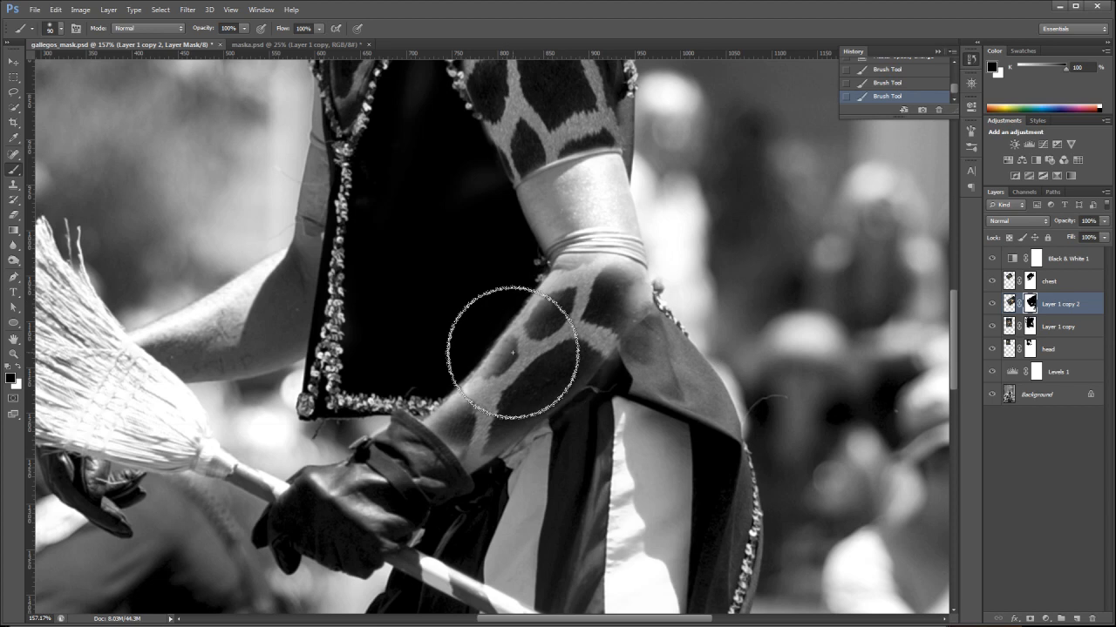
# Step: Paint the mask white with a much smaller brush to restore the giraffe skin beside the glove cuff and lower forearm edge
pyautogui.press('x')
pyautogui.click(309, 321)
pyautogui.press('[')
pyautogui.press('[')
pyautogui.press('[')
pyautogui.press('[')
pyautogui.press('[')
pyautogui.press('[')
pyautogui.press('[')
pyautogui.press('[')
pyautogui.press('[')
pyautogui.press('[')
pyautogui.press('[')
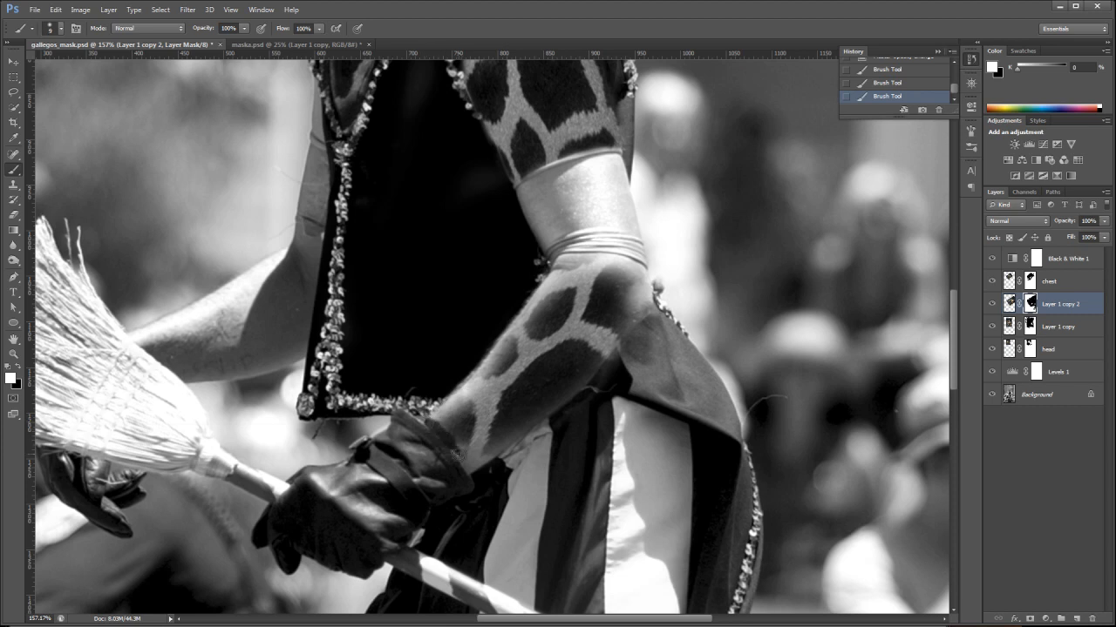
pyautogui.moveTo(454, 438); pyautogui.dragTo(465, 450)
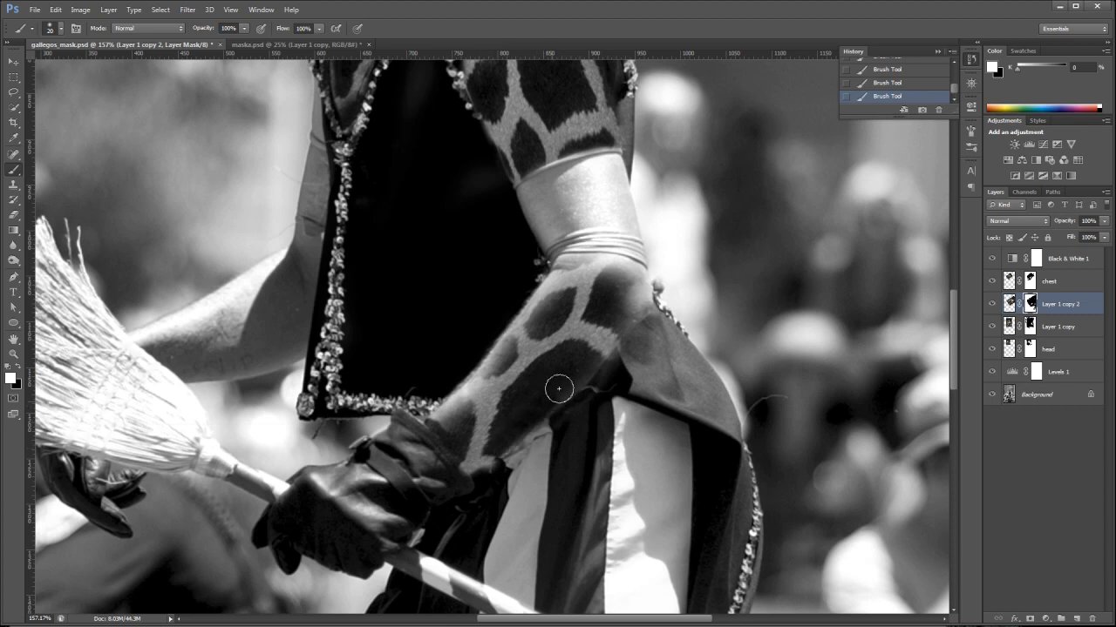
# Step: Restore the giraffe spots in white with a 20 px brush at the elbow, below the armband and along the forearm's edges
pyautogui.moveTo(611, 332)
pyautogui.mouseDown()
pyautogui.moveTo(631, 314)
pyautogui.moveTo(634, 284)
pyautogui.moveTo(645, 303)
pyautogui.moveTo(617, 319)
pyautogui.moveTo(623, 304)
pyautogui.moveTo(582, 264)
pyautogui.moveTo(640, 264)
pyautogui.moveTo(596, 261)
pyautogui.moveTo(637, 278)
pyautogui.mouseUp()
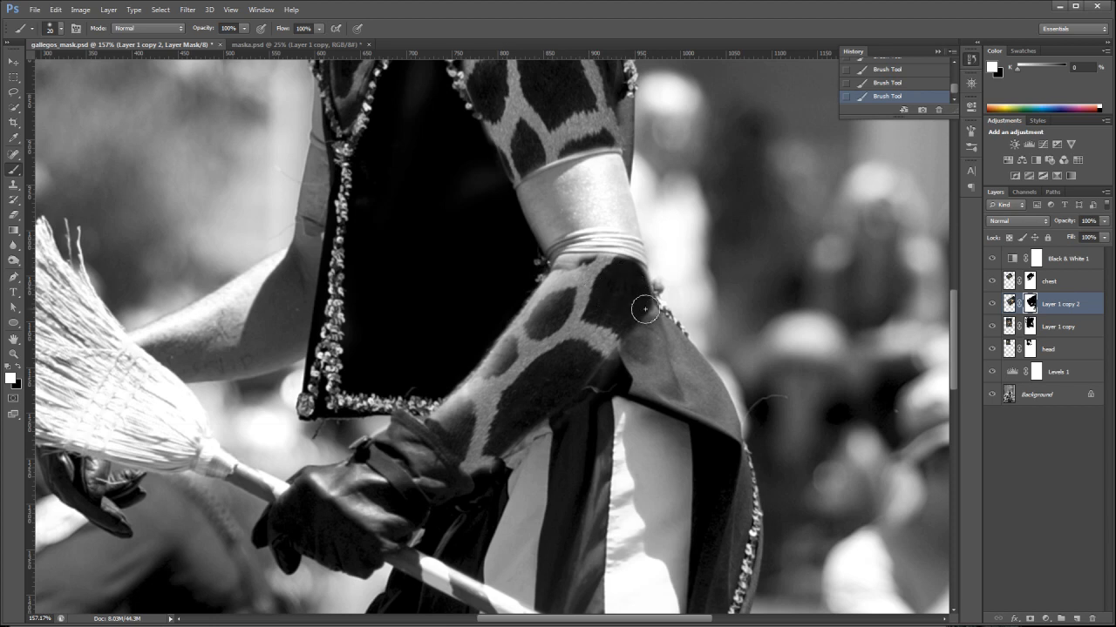
pyautogui.moveTo(634, 289)
pyautogui.mouseDown()
pyautogui.moveTo(573, 264)
pyautogui.moveTo(553, 290)
pyautogui.moveTo(565, 266)
pyautogui.moveTo(608, 257)
pyautogui.moveTo(642, 268)
pyautogui.moveTo(559, 264)
pyautogui.moveTo(524, 331)
pyautogui.moveTo(445, 411)
pyautogui.mouseUp()
pyautogui.moveTo(435, 423)
pyautogui.mouseDown()
pyautogui.moveTo(508, 355)
pyautogui.moveTo(478, 395)
pyautogui.moveTo(543, 298)
pyautogui.moveTo(490, 368)
pyautogui.moveTo(565, 292)
pyautogui.mouseUp()
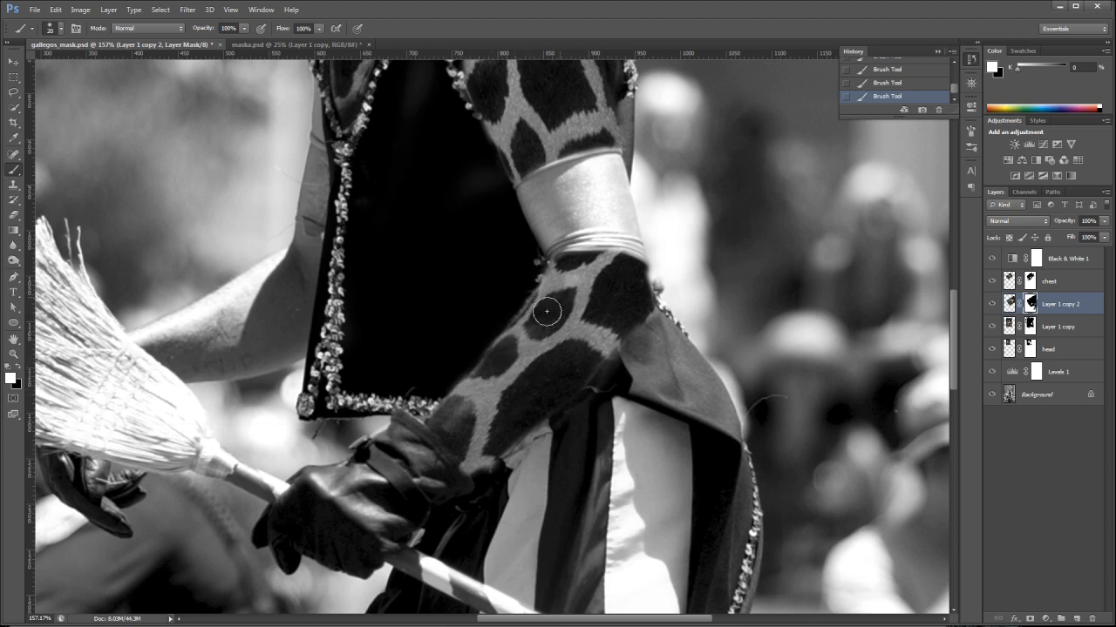
pyautogui.moveTo(508, 409)
pyautogui.mouseDown()
pyautogui.moveTo(555, 397)
pyautogui.moveTo(479, 450)
pyautogui.moveTo(500, 425)
pyautogui.moveTo(480, 458)
pyautogui.mouseUp()
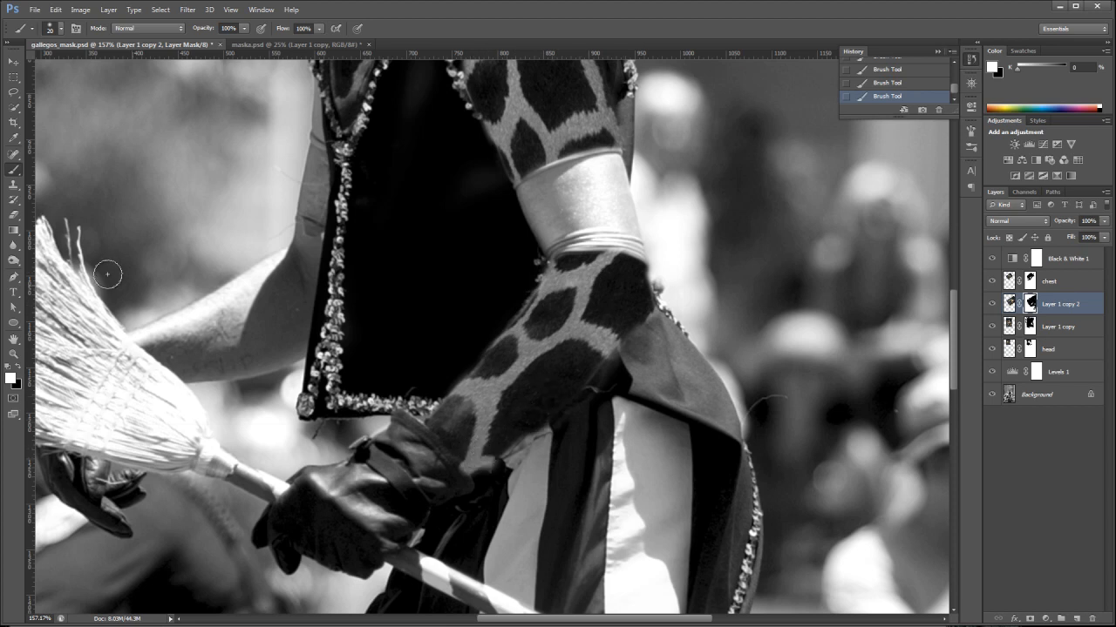
pyautogui.doubleClick(14, 341)
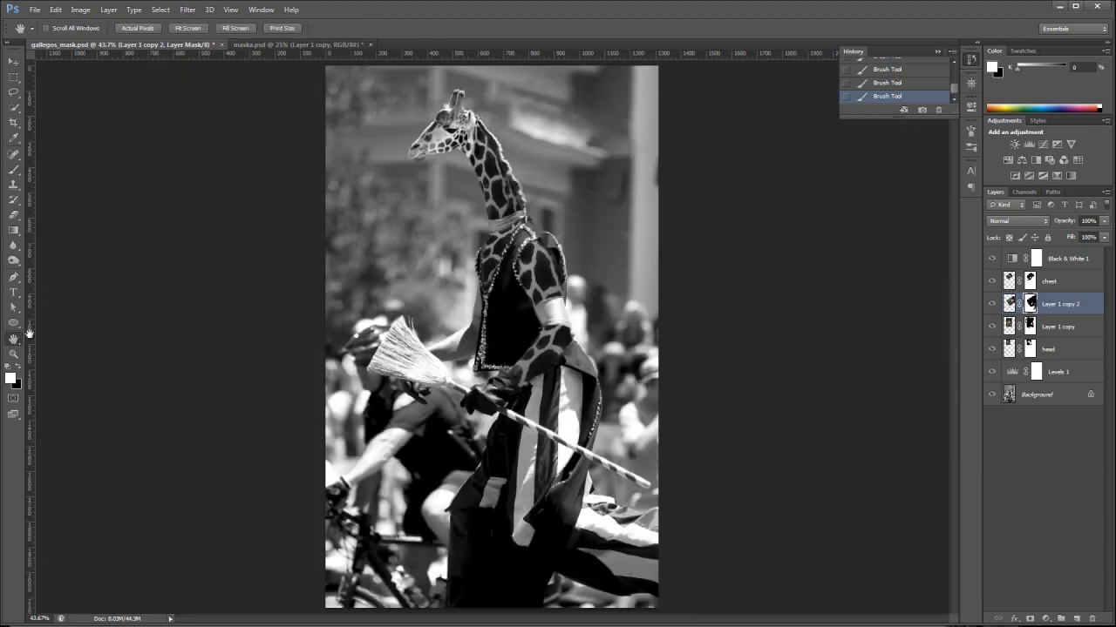